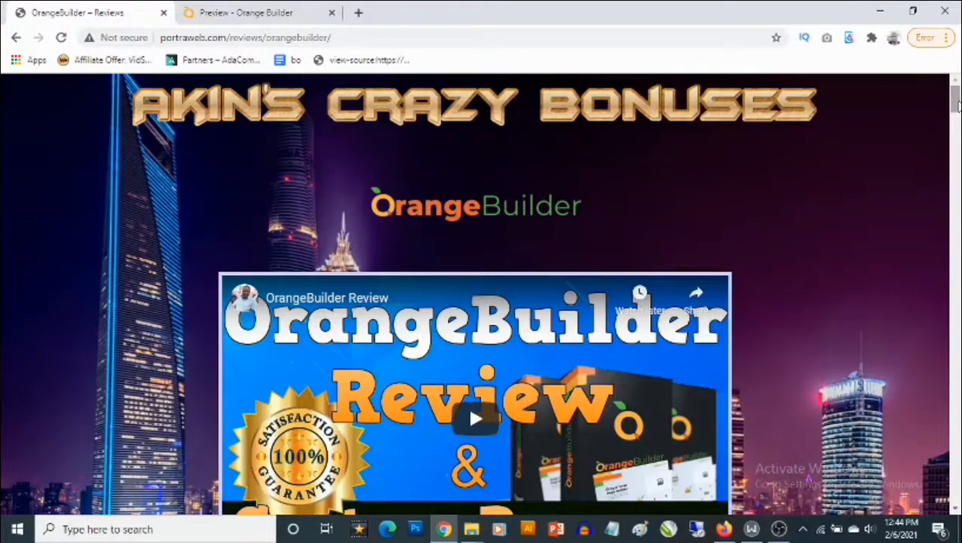
drag(954, 105, 954, 102)
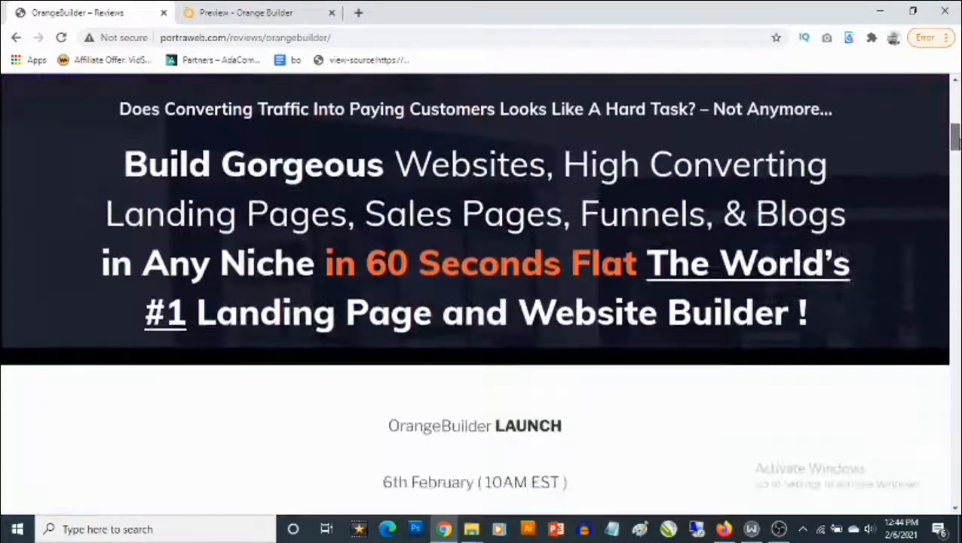
drag(954, 102, 954, 150)
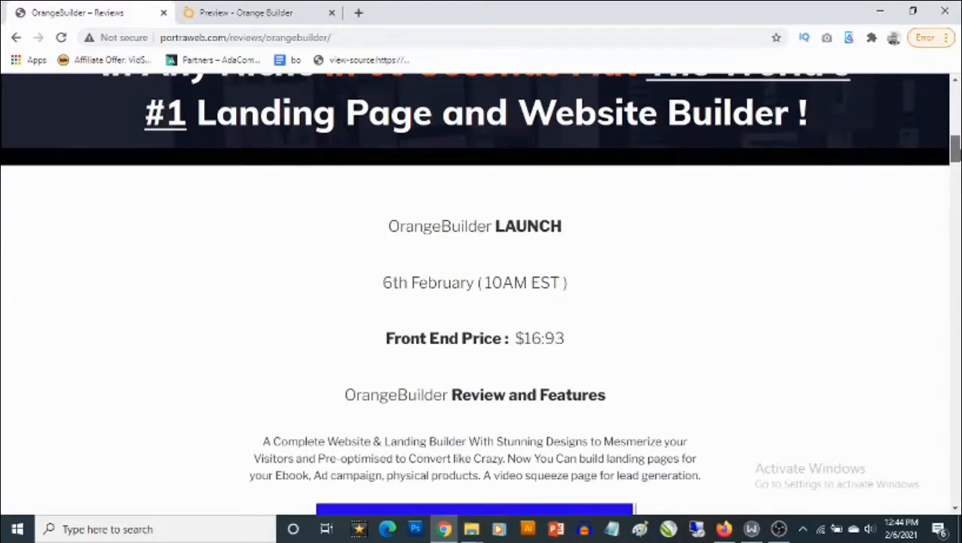
drag(954, 148, 954, 249)
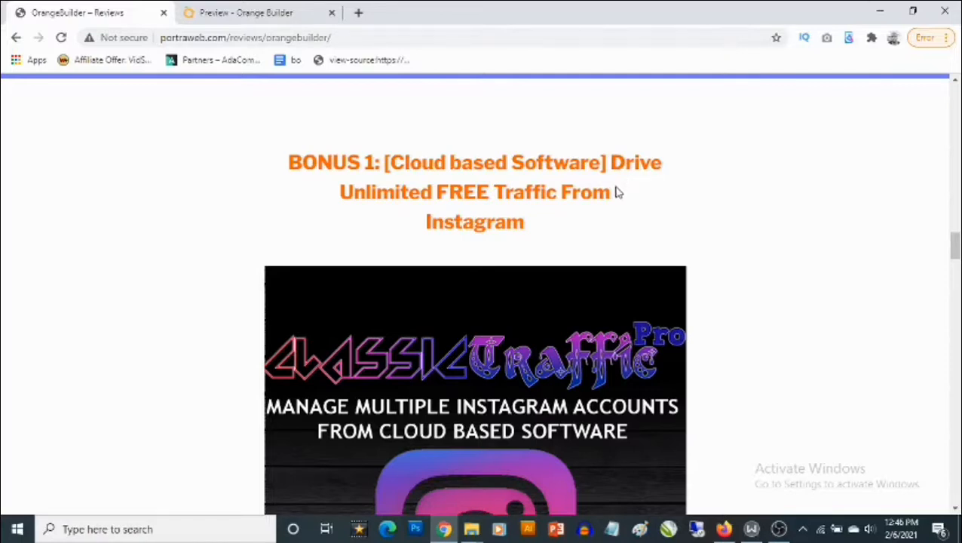
scroll(613, 226, down, 1)
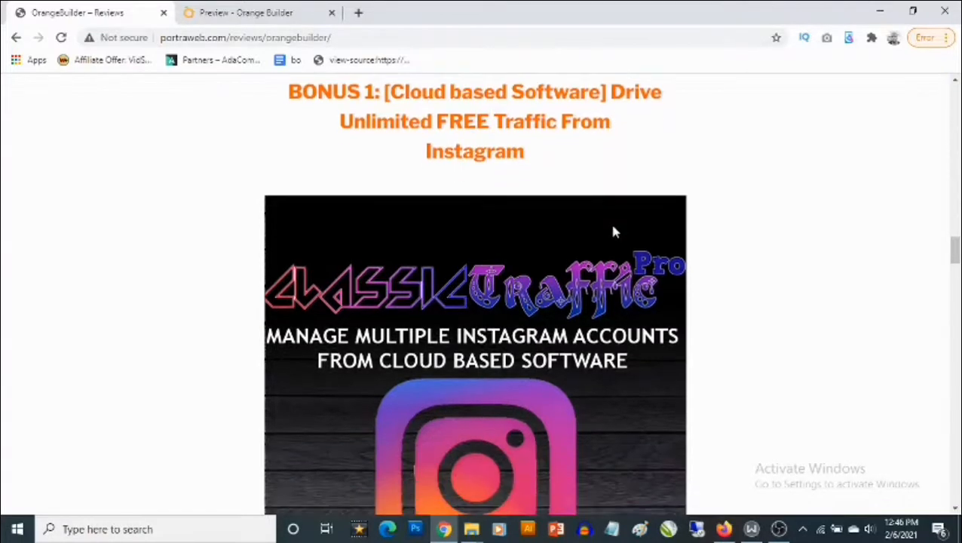
scroll(612, 227, down, 2)
scroll(612, 227, down, 3)
scroll(612, 227, down, 3)
scroll(613, 228, down, 1)
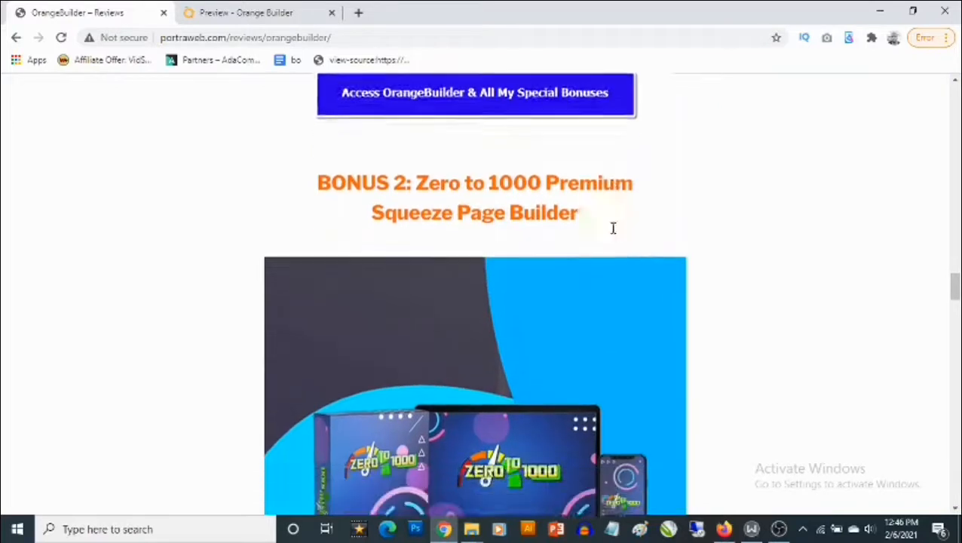
scroll(613, 228, down, 1)
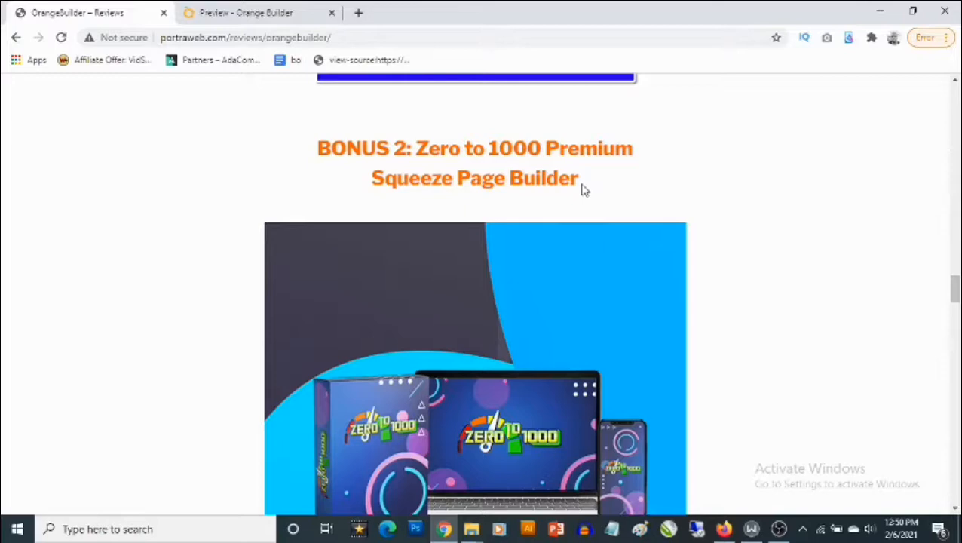
scroll(582, 190, down, 2)
scroll(582, 190, down, 3)
scroll(582, 190, down, 1)
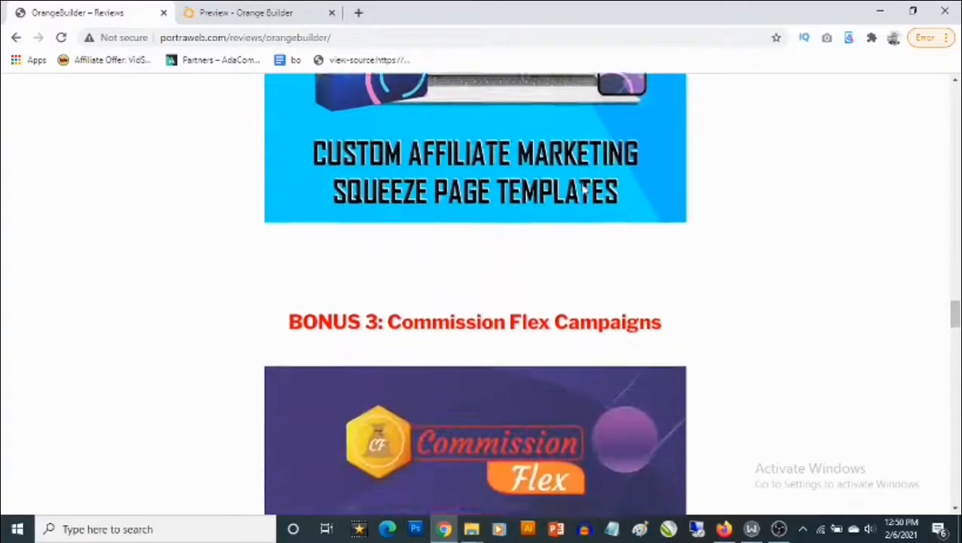
scroll(581, 190, down, 3)
scroll(582, 189, up, 1)
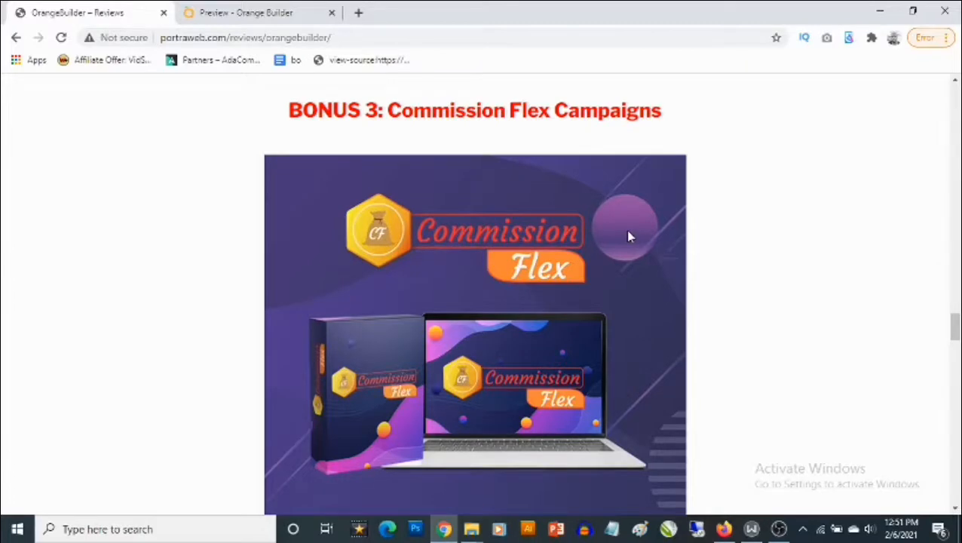
scroll(629, 236, down, 5)
scroll(629, 236, down, 4)
scroll(630, 235, up, 2)
scroll(630, 236, down, 2)
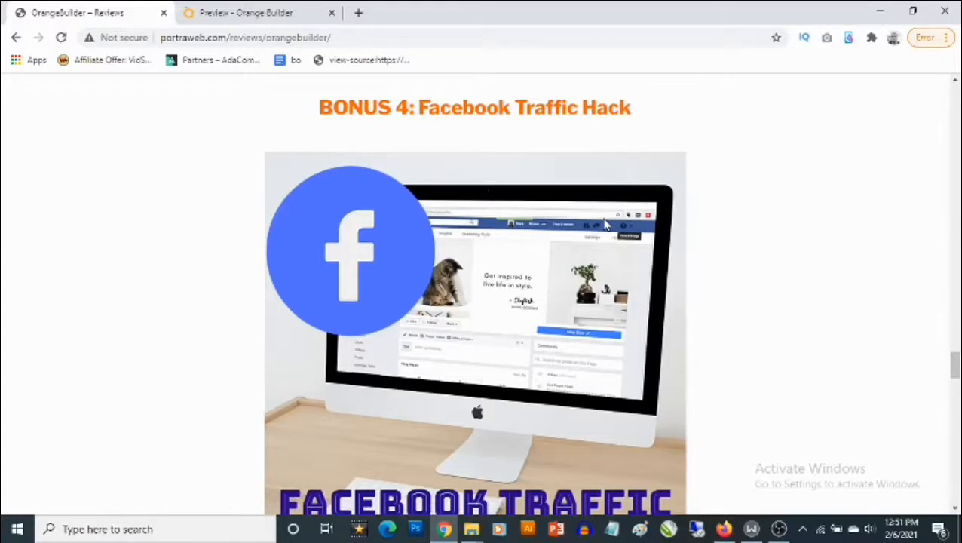
scroll(605, 224, down, 2)
scroll(601, 225, down, 3)
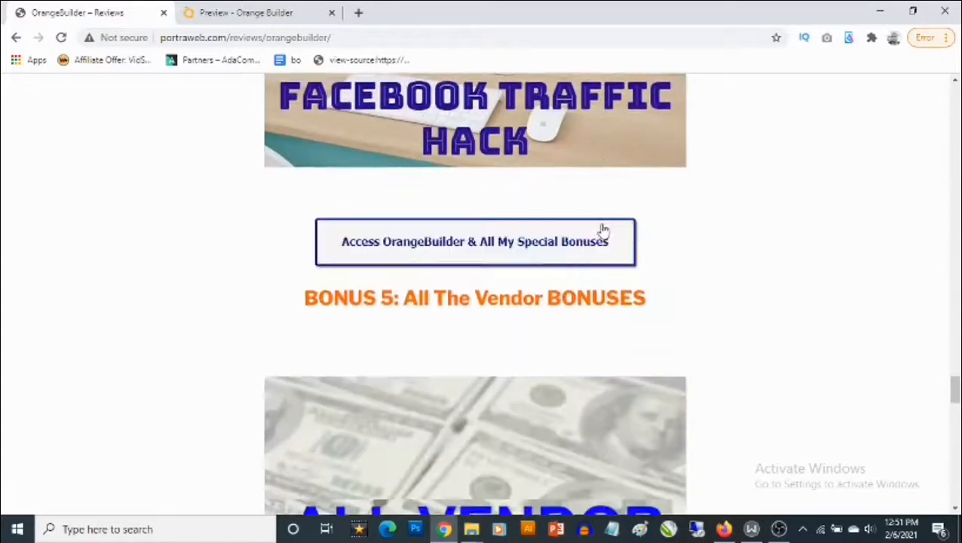
scroll(601, 225, down, 2)
scroll(600, 225, down, 2)
scroll(601, 227, up, 2)
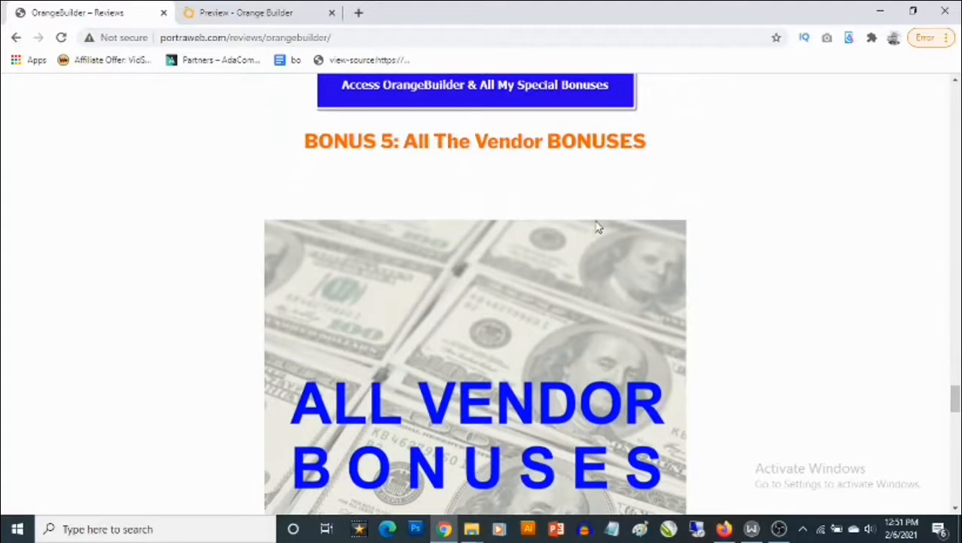
scroll(620, 281, up, 1)
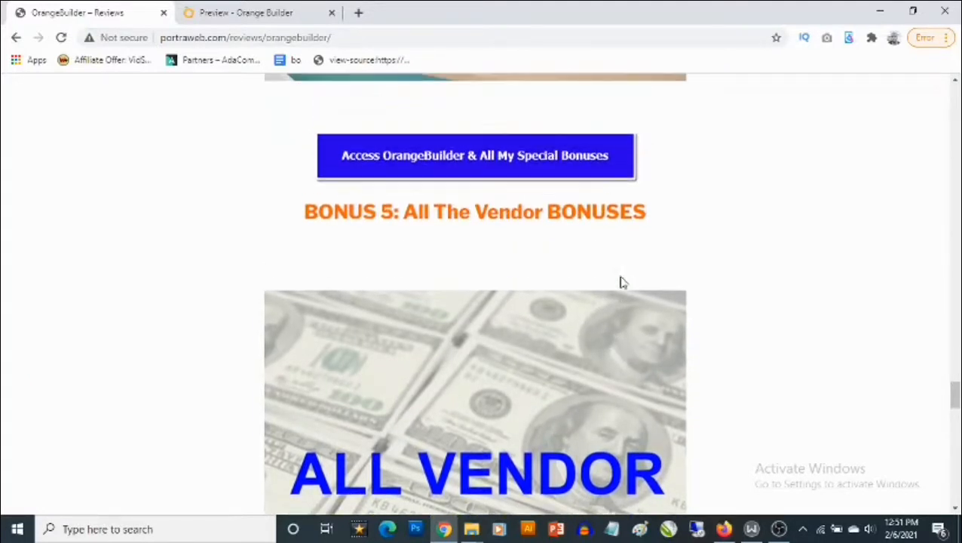
scroll(621, 281, down, 2)
scroll(622, 278, down, 2)
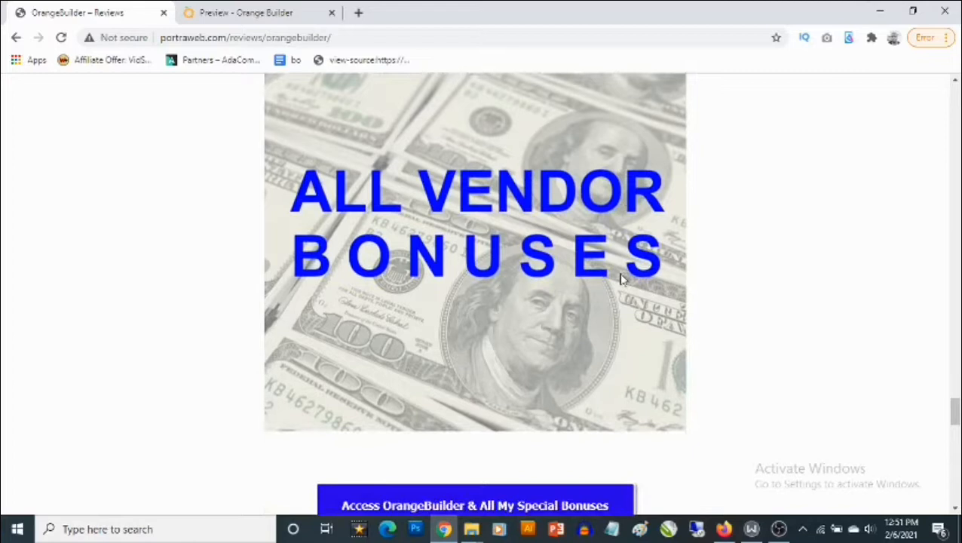
scroll(620, 279, up, 3)
scroll(640, 243, up, 1)
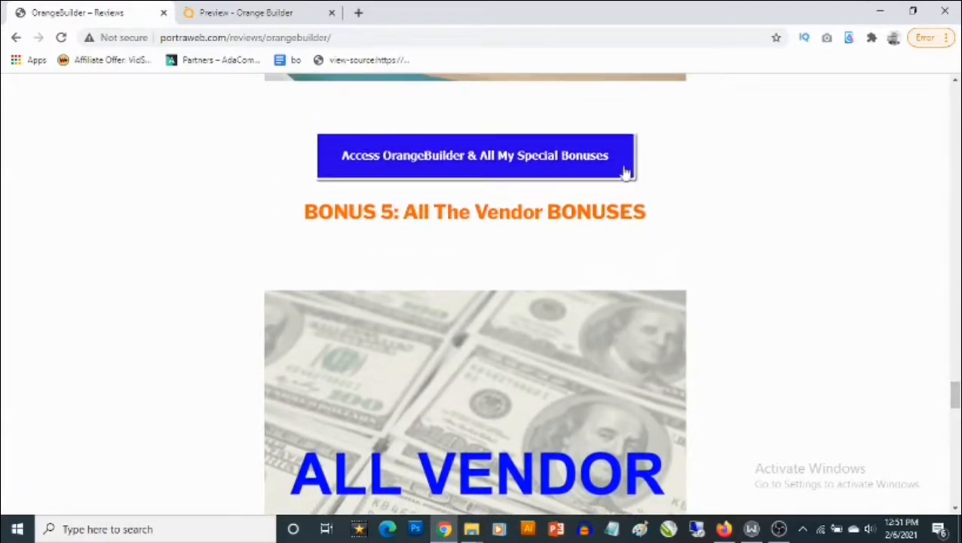
scroll(595, 193, up, 3)
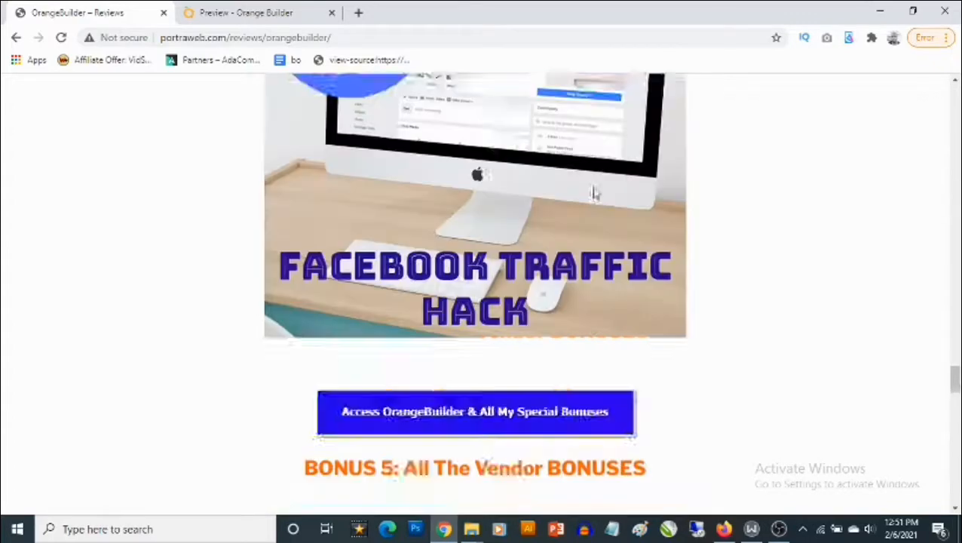
scroll(554, 203, up, 5)
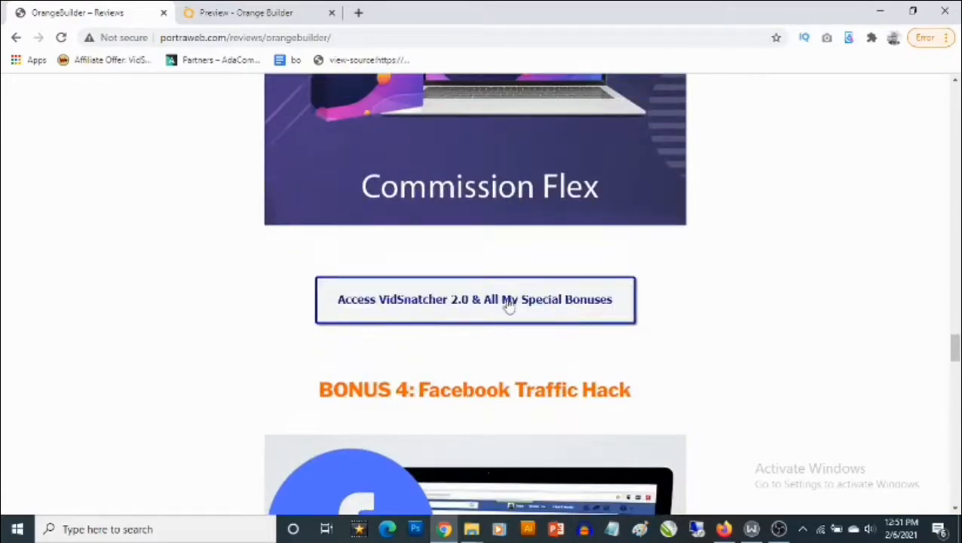
scroll(558, 287, up, 5)
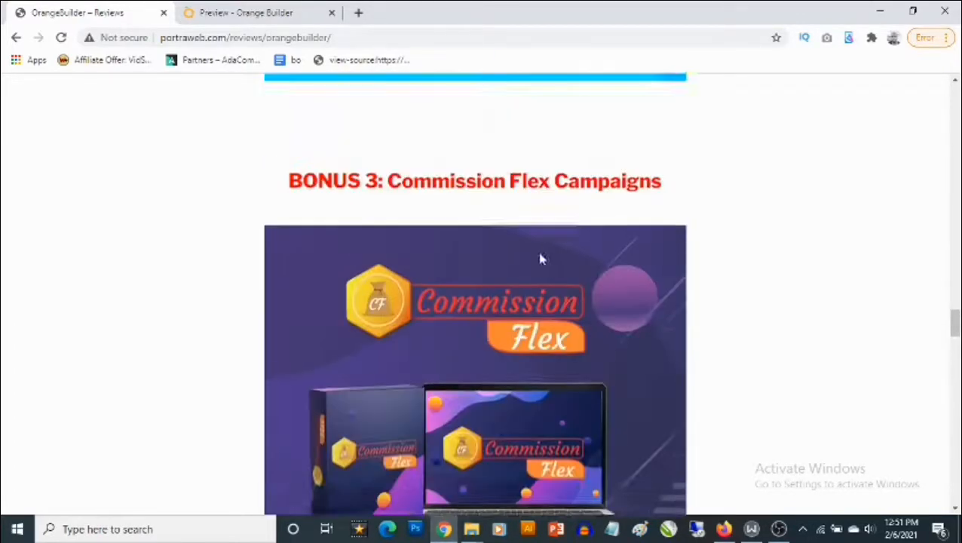
scroll(528, 252, up, 3)
scroll(519, 250, up, 5)
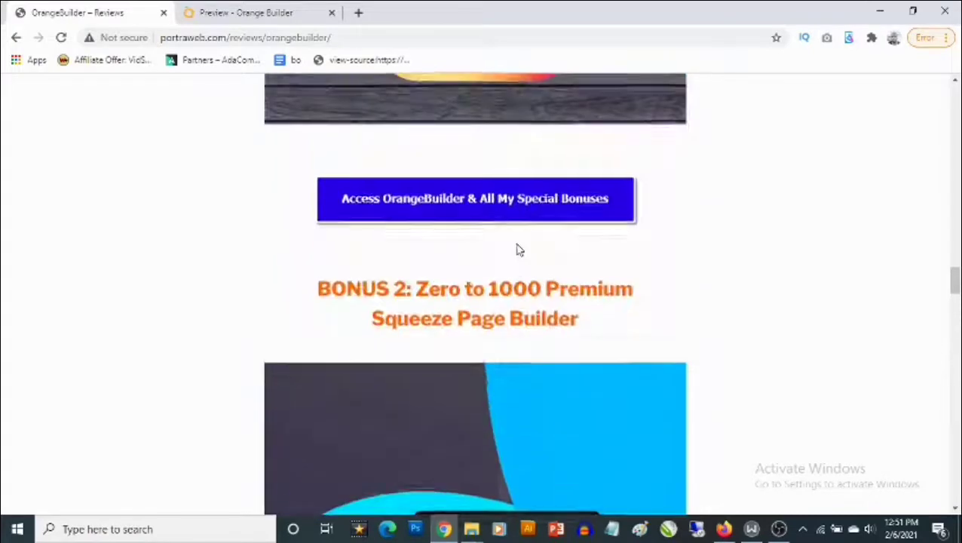
View the OrangeBuilder template preview, then return to the review page.
click(277, 12)
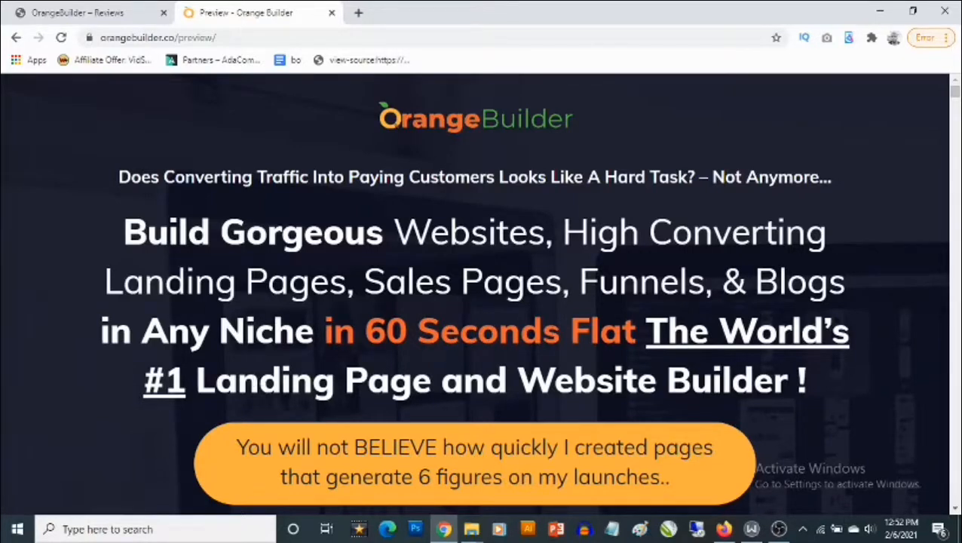
scroll(270, 329, down, 1)
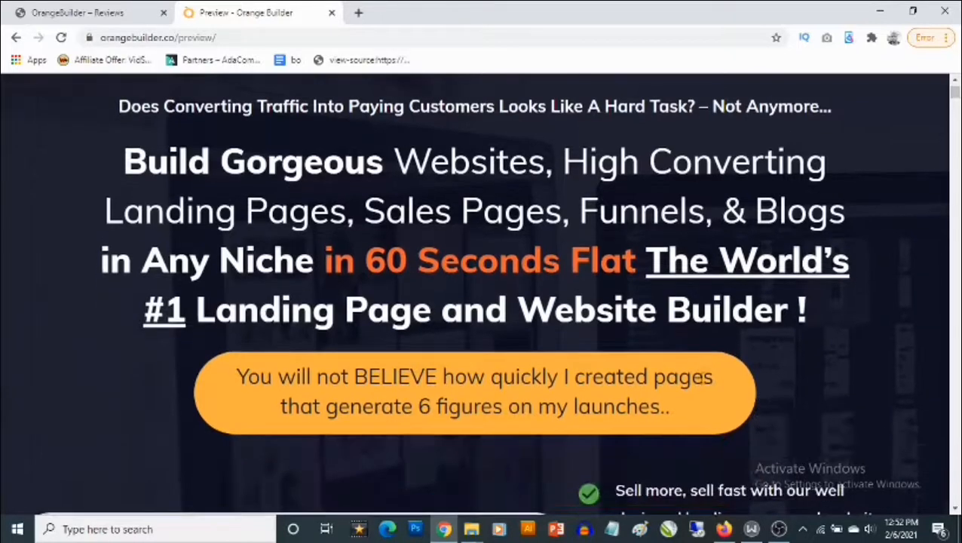
scroll(269, 328, down, 1)
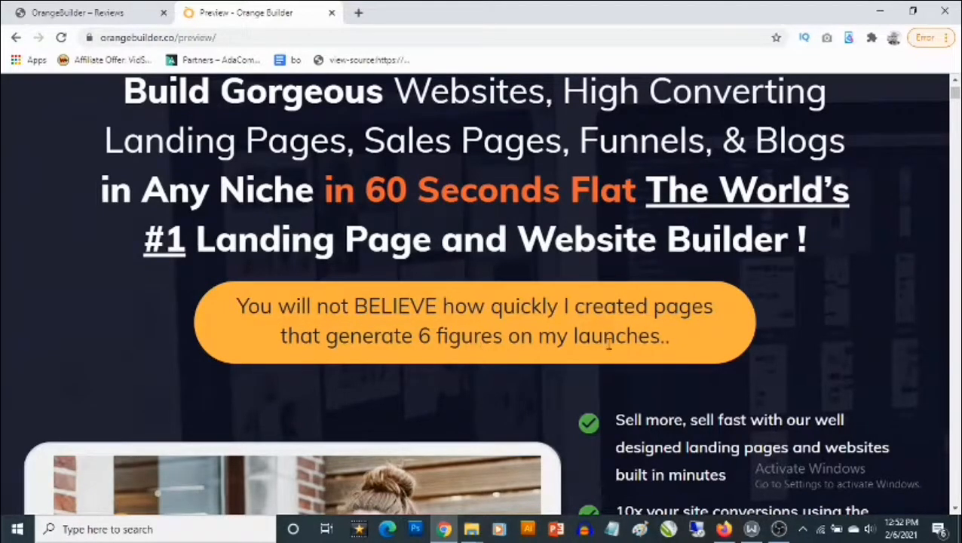
scroll(667, 340, down, 4)
scroll(667, 340, down, 1)
scroll(667, 340, up, 1)
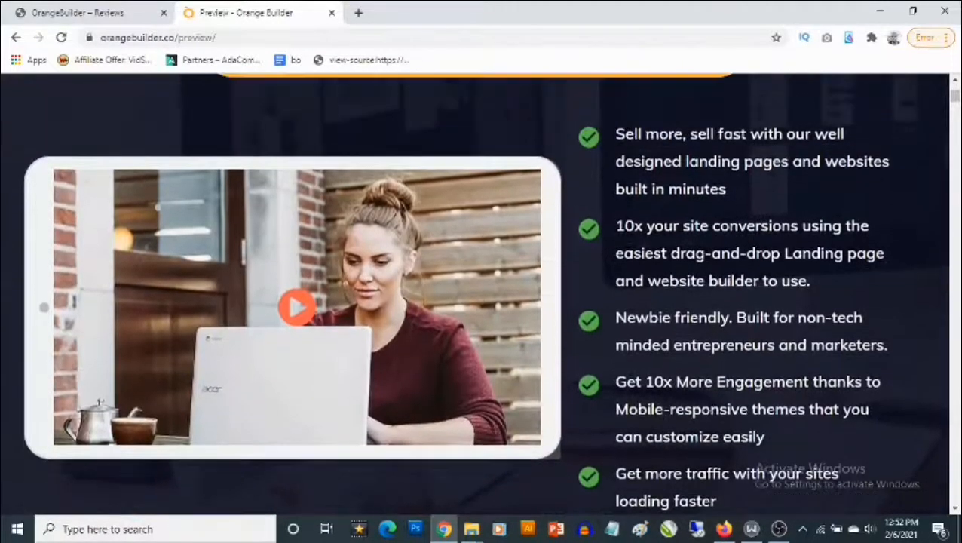
scroll(509, 317, down, 3)
scroll(507, 317, down, 3)
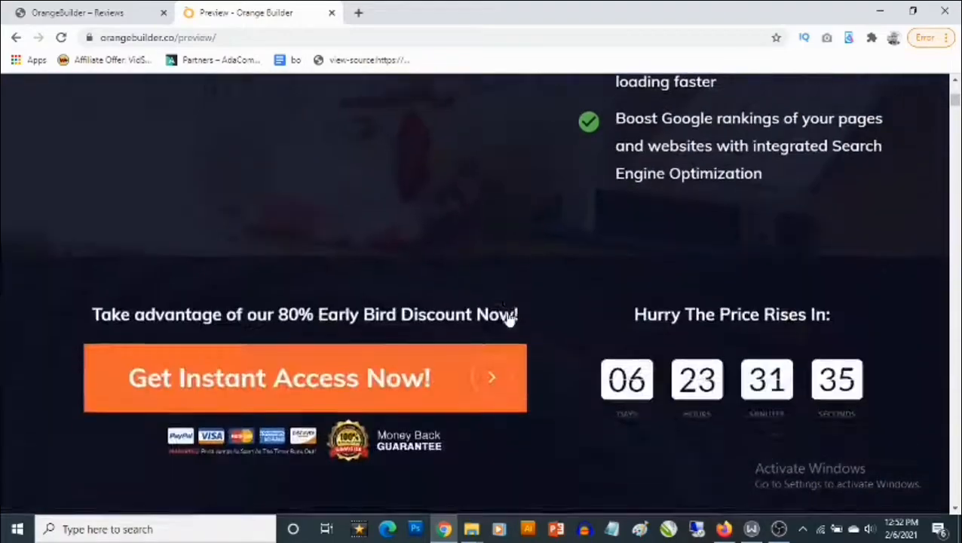
scroll(508, 313, down, 5)
scroll(508, 314, down, 5)
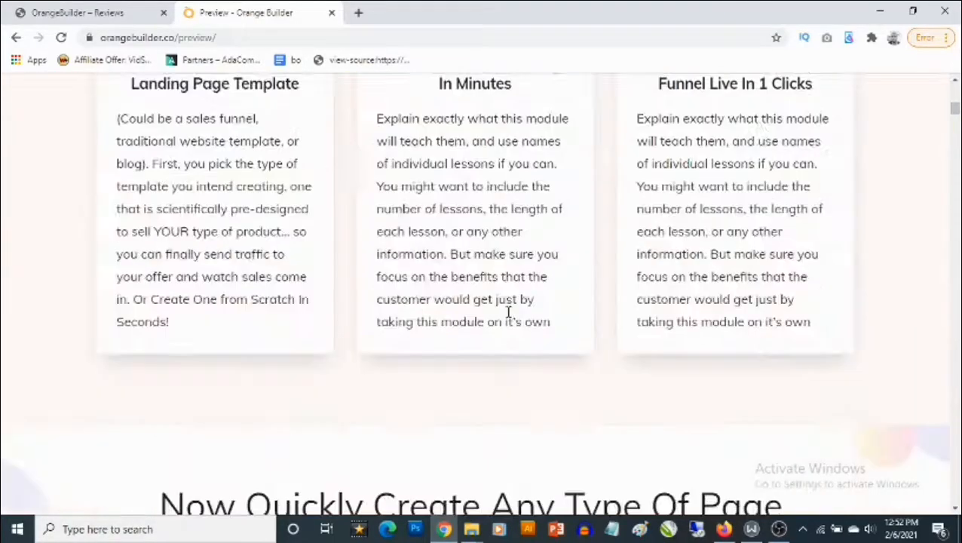
scroll(508, 315, down, 4)
scroll(508, 316, down, 4)
scroll(508, 318, down, 4)
scroll(508, 318, down, 5)
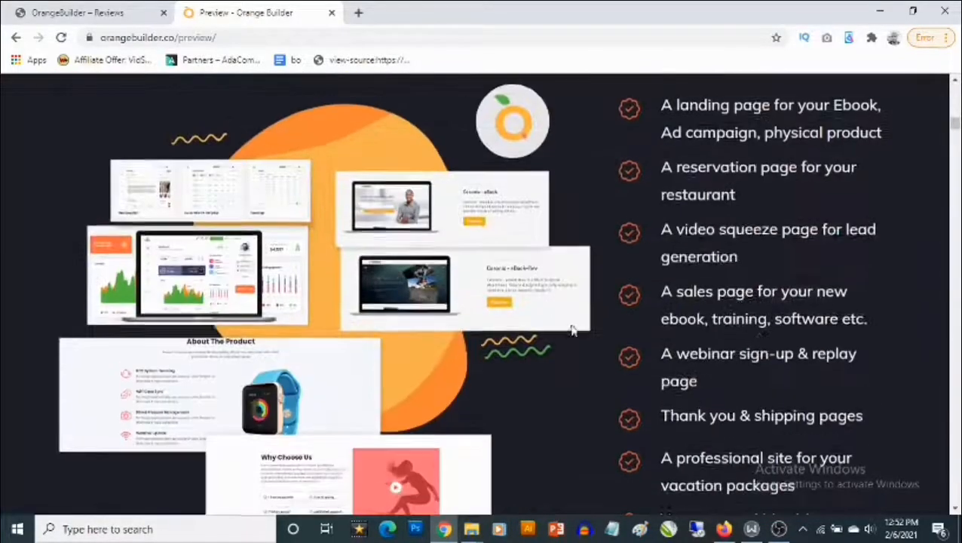
scroll(803, 234, down, 5)
scroll(804, 234, down, 4)
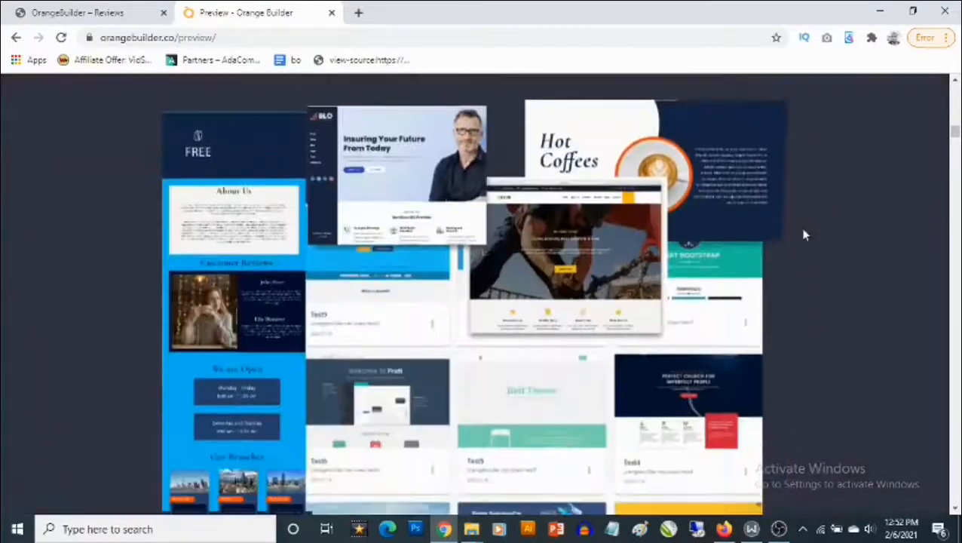
scroll(803, 235, down, 5)
scroll(803, 235, down, 3)
scroll(803, 235, down, 5)
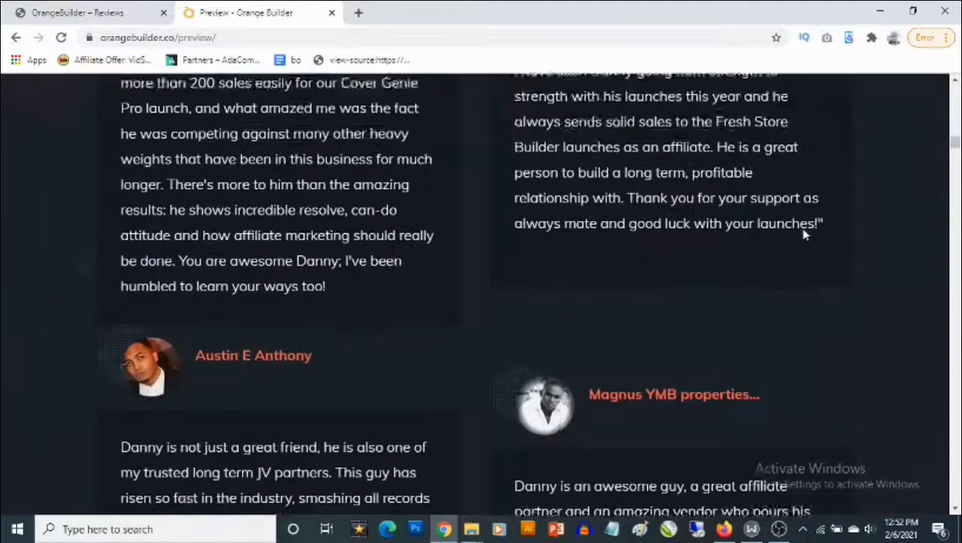
scroll(804, 235, down, 5)
scroll(803, 235, down, 5)
scroll(804, 235, down, 1)
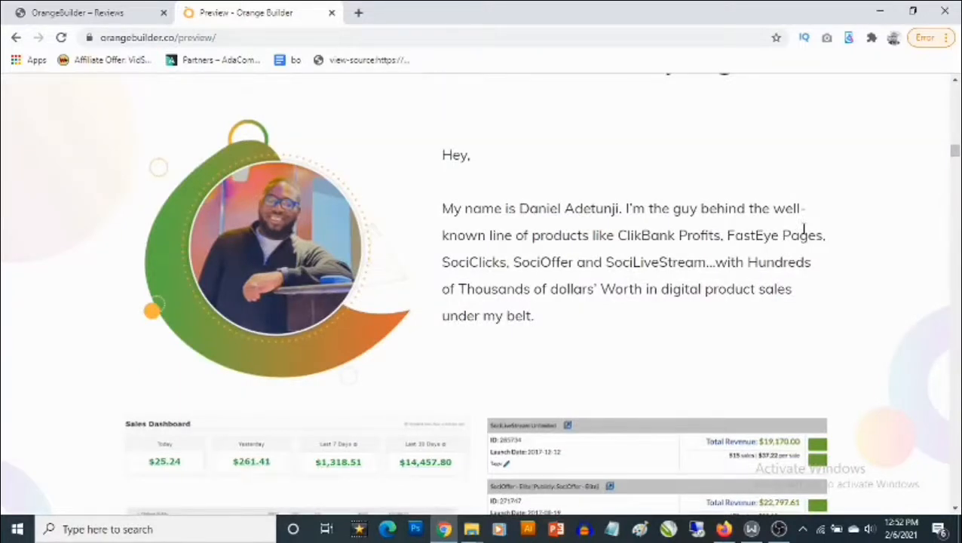
scroll(803, 235, down, 1)
scroll(804, 234, down, 5)
scroll(803, 235, down, 1)
scroll(805, 235, down, 4)
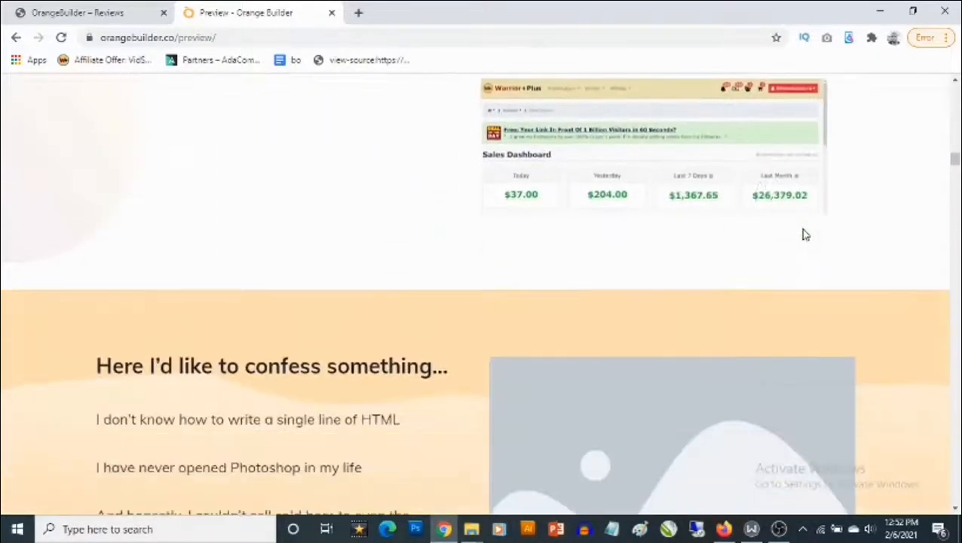
scroll(803, 234, up, 3)
scroll(803, 235, up, 4)
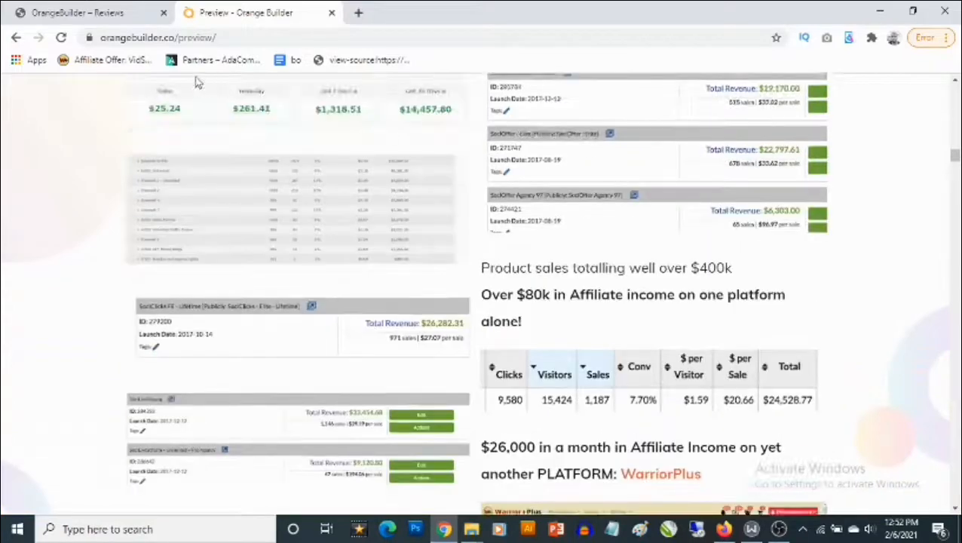
click(94, 12)
scroll(822, 278, up, 3)
scroll(951, 286, up, 1)
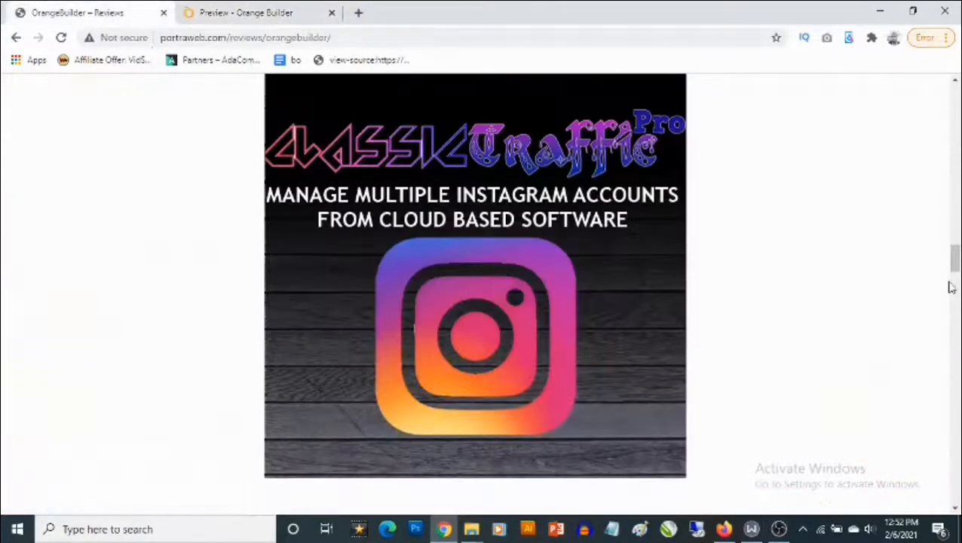
drag(954, 256, 955, 180)
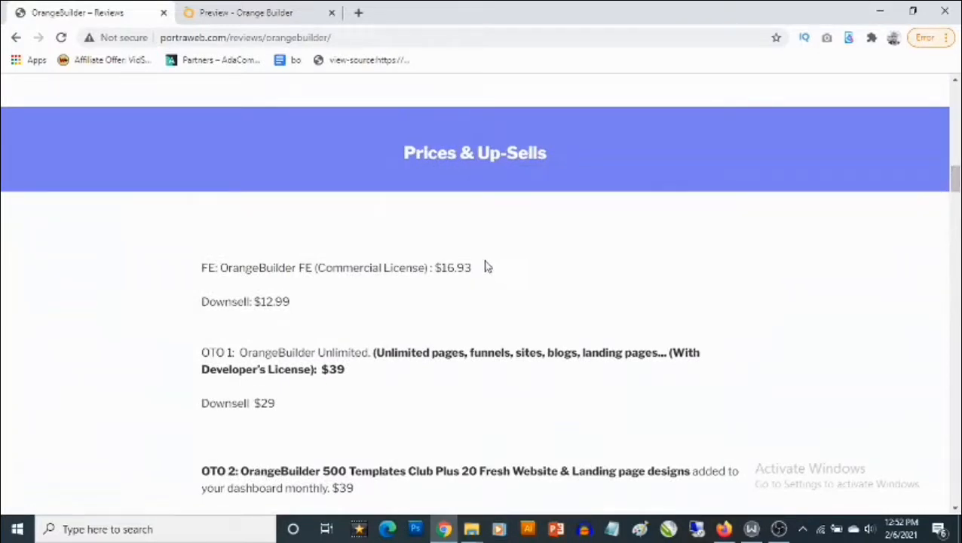
Highlight the front-end price $16.93 and its $12.99 downsell.
drag(474, 267, 434, 268)
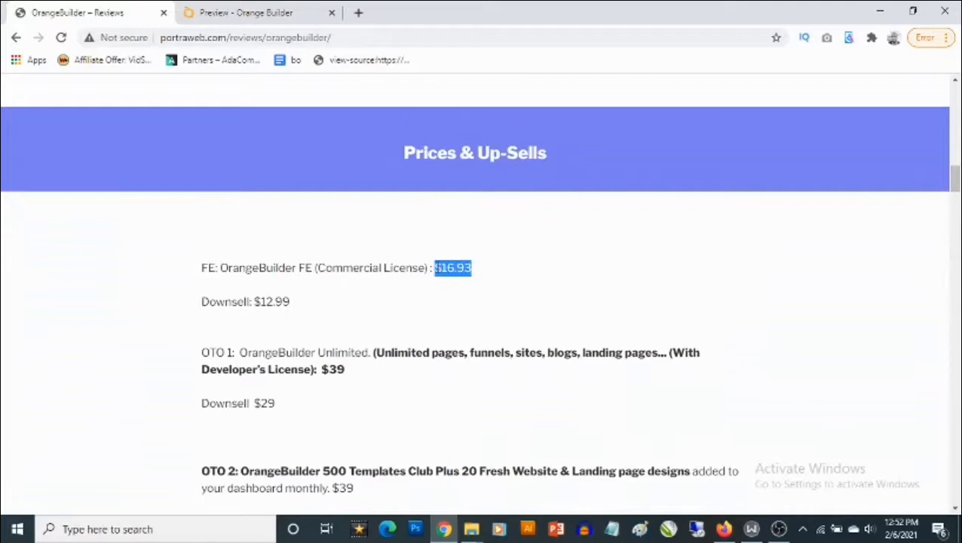
scroll(501, 279, up, 1)
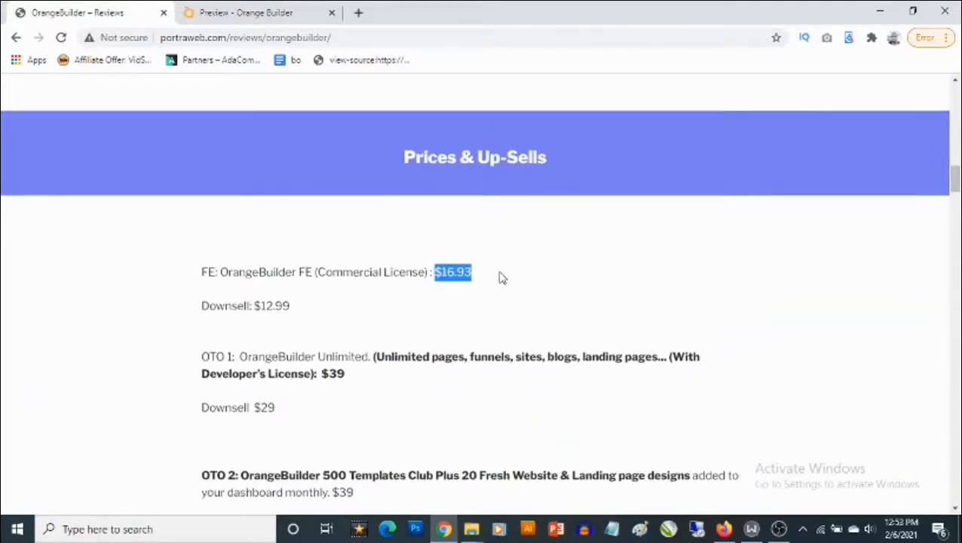
scroll(501, 278, up, 5)
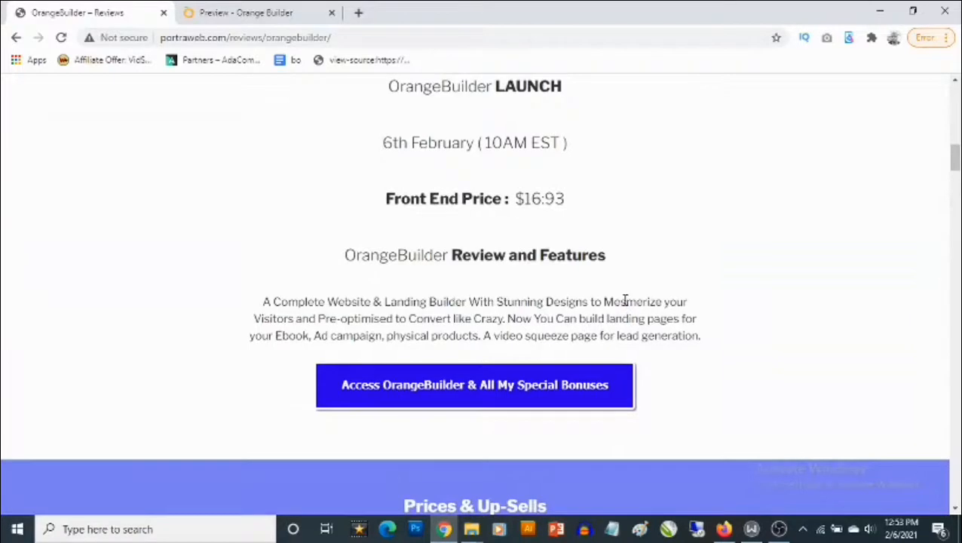
scroll(636, 314, down, 1)
scroll(656, 326, down, 2)
scroll(648, 328, down, 2)
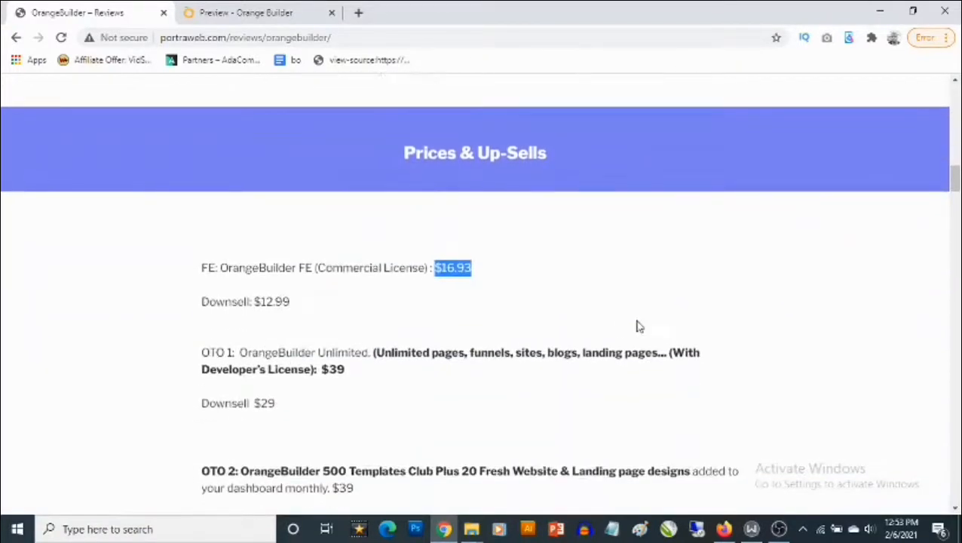
click(596, 289)
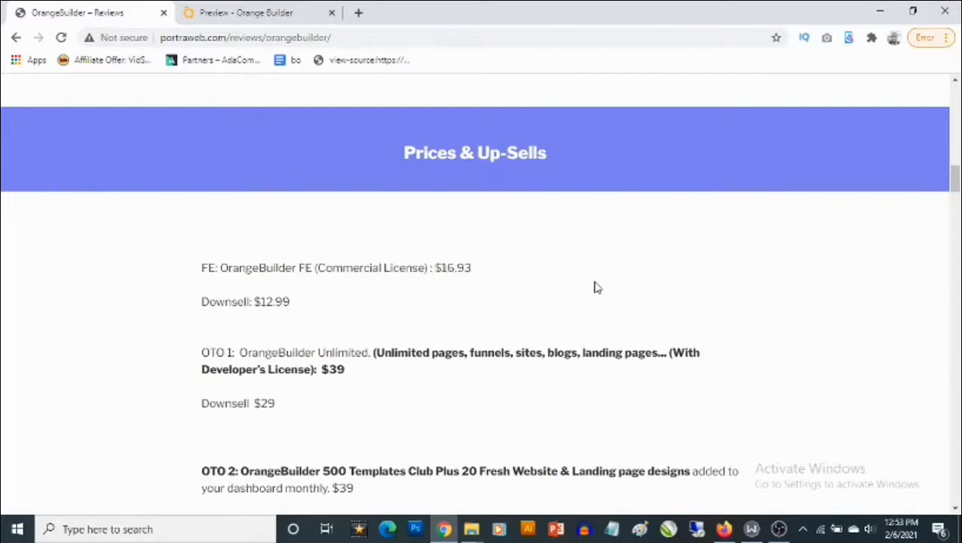
drag(291, 302, 254, 302)
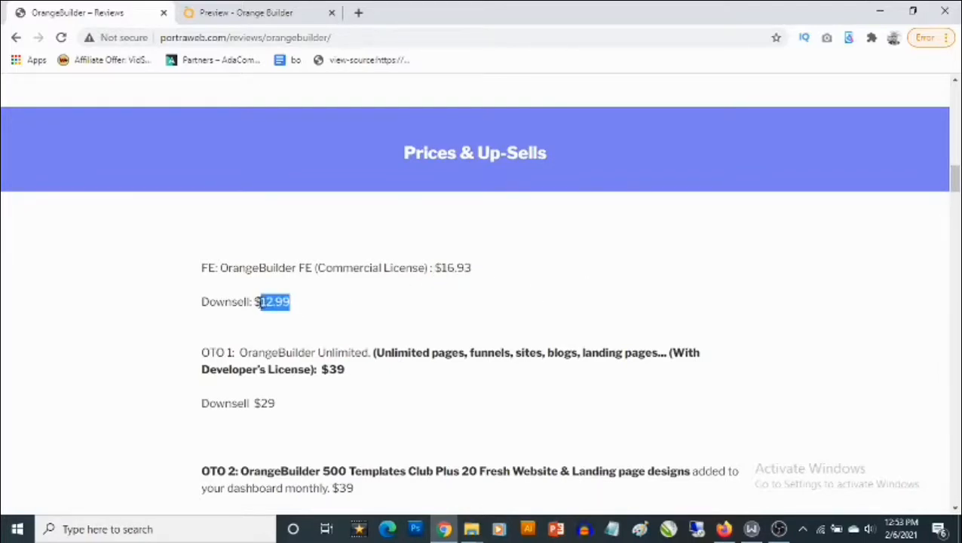
click(315, 307)
scroll(395, 325, down, 1)
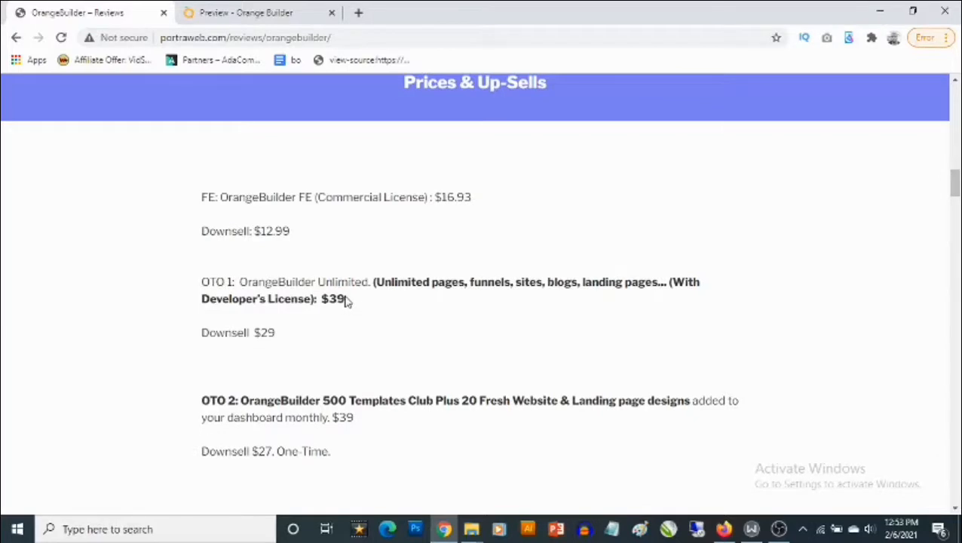
Highlight the $39 OTO 1 price, the $39 OTO 2 price and its $27 one-time downsell.
drag(347, 300, 321, 299)
drag(279, 341, 253, 336)
click(348, 344)
scroll(343, 353, down, 1)
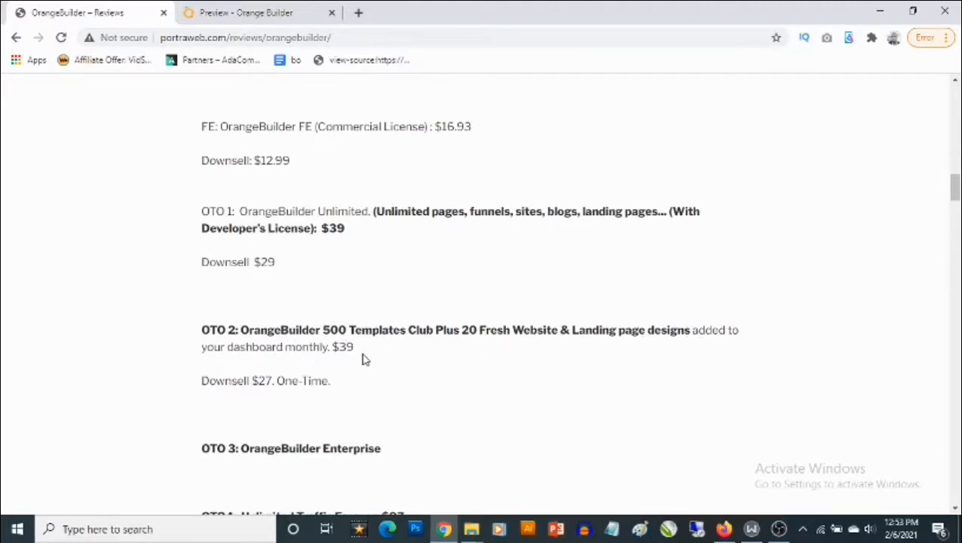
drag(354, 347, 331, 348)
drag(273, 380, 251, 381)
drag(333, 383, 277, 380)
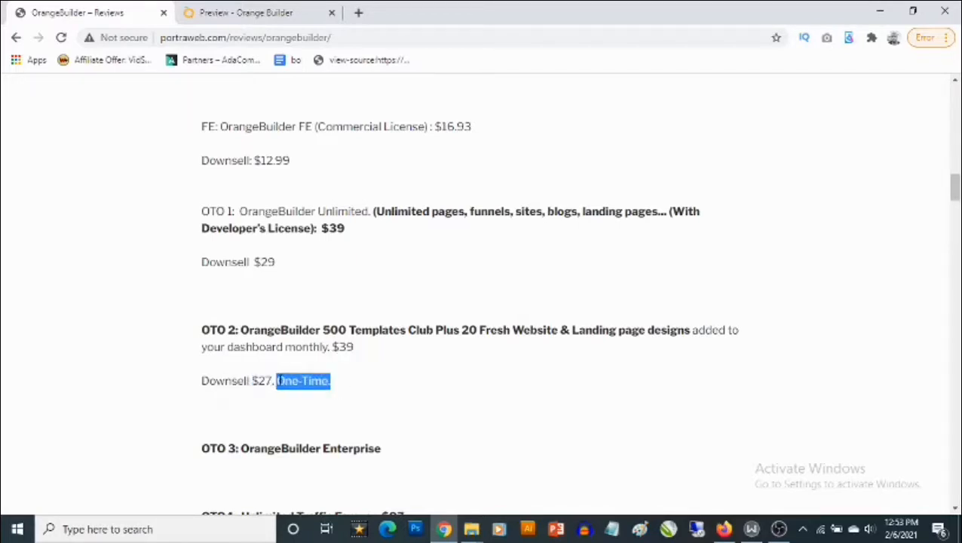
click(345, 394)
scroll(346, 396, down, 3)
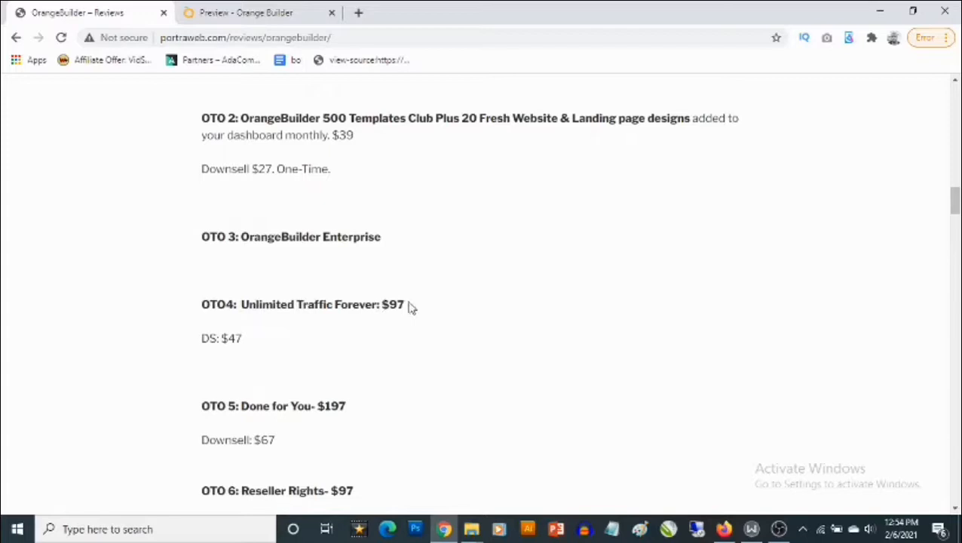
Highlight the OTO4 $97/$47, OTO 5 $197/$67 and OTO 6 $97 prices.
drag(408, 308, 377, 306)
drag(247, 344, 219, 339)
scroll(351, 358, down, 1)
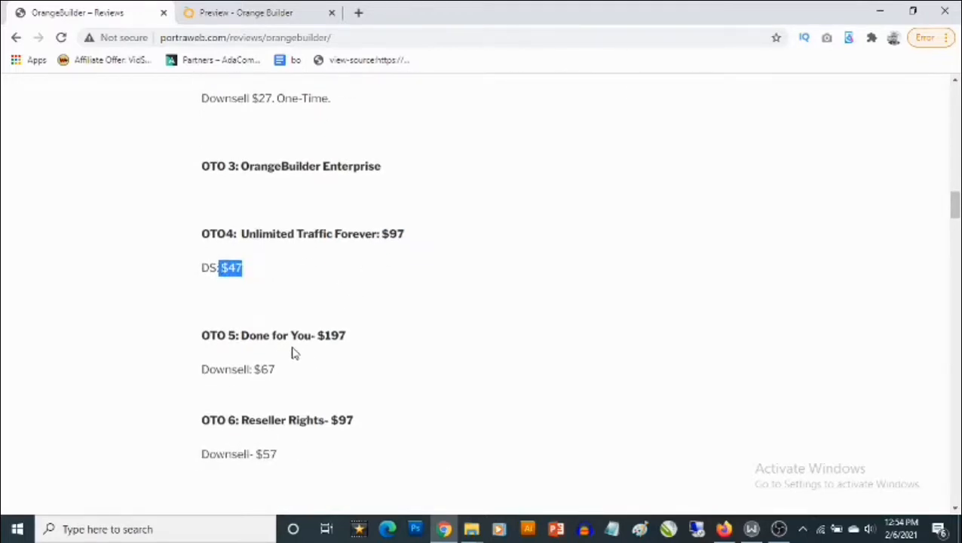
drag(354, 337, 312, 336)
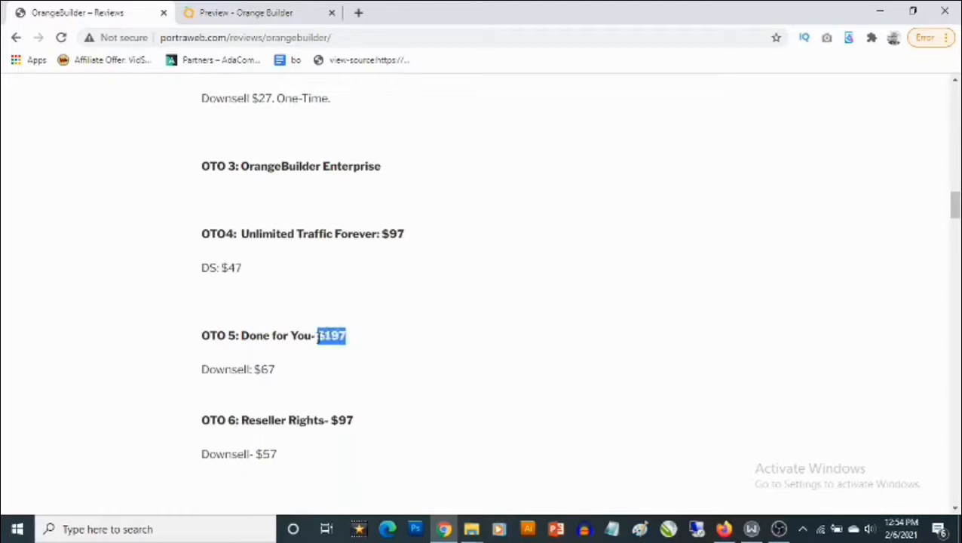
drag(276, 370, 256, 368)
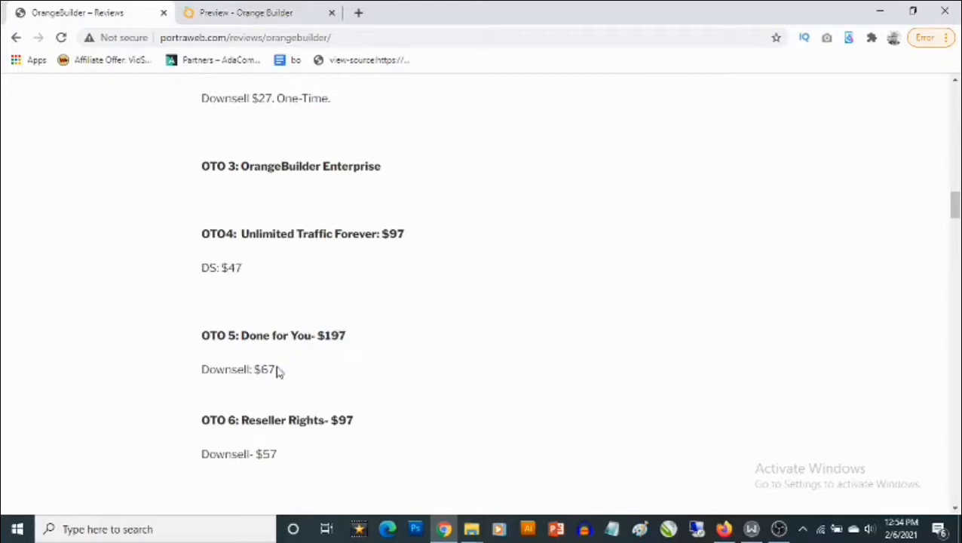
scroll(361, 360, down, 1)
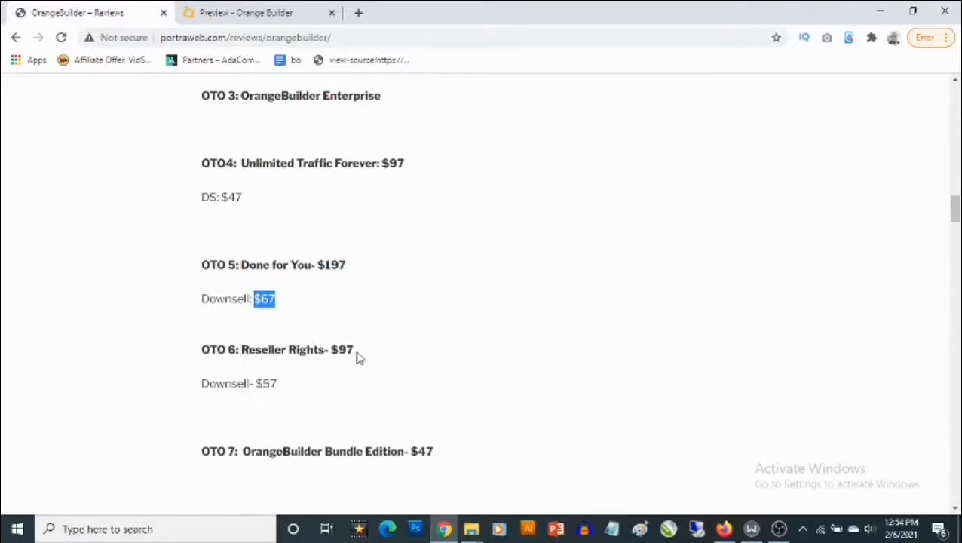
drag(362, 355, 327, 352)
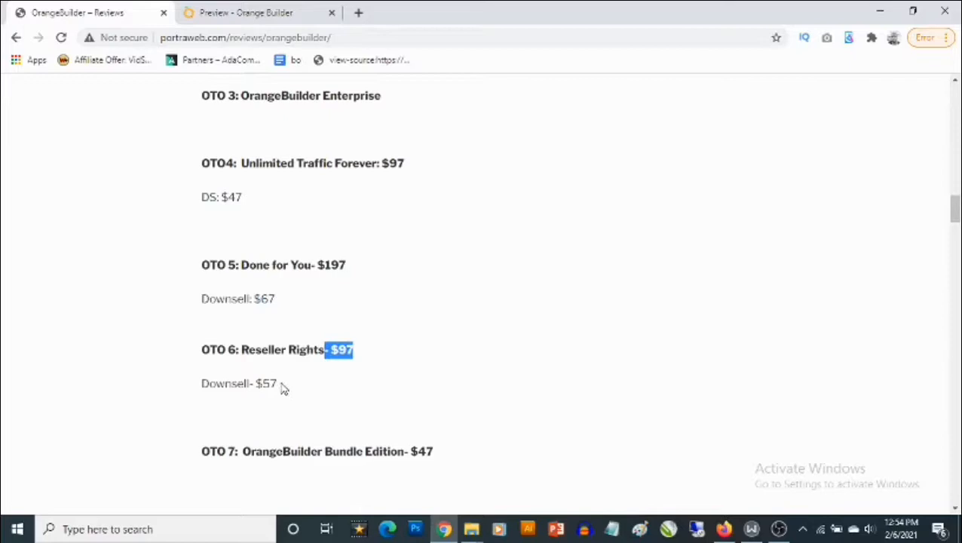
scroll(398, 354, down, 2)
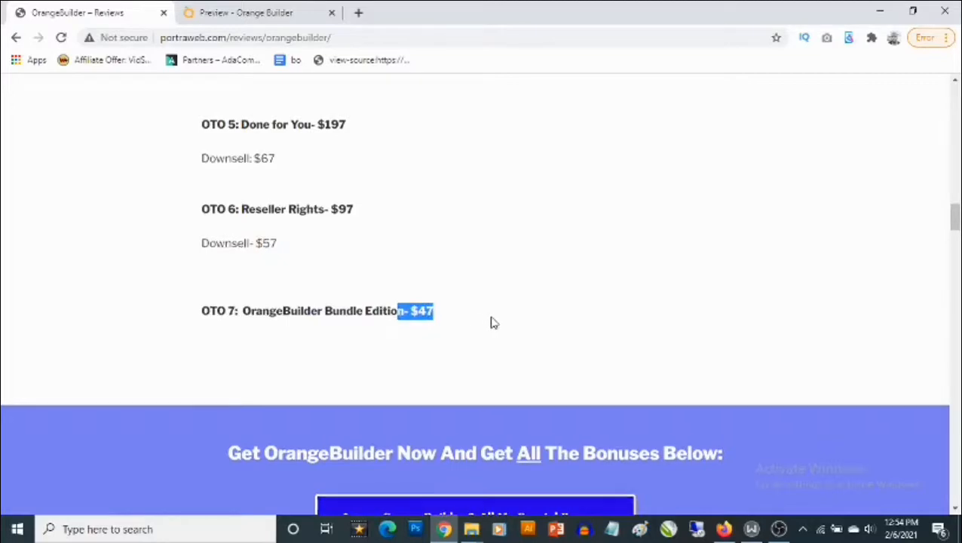
scroll(527, 324, up, 5)
scroll(555, 329, up, 6)
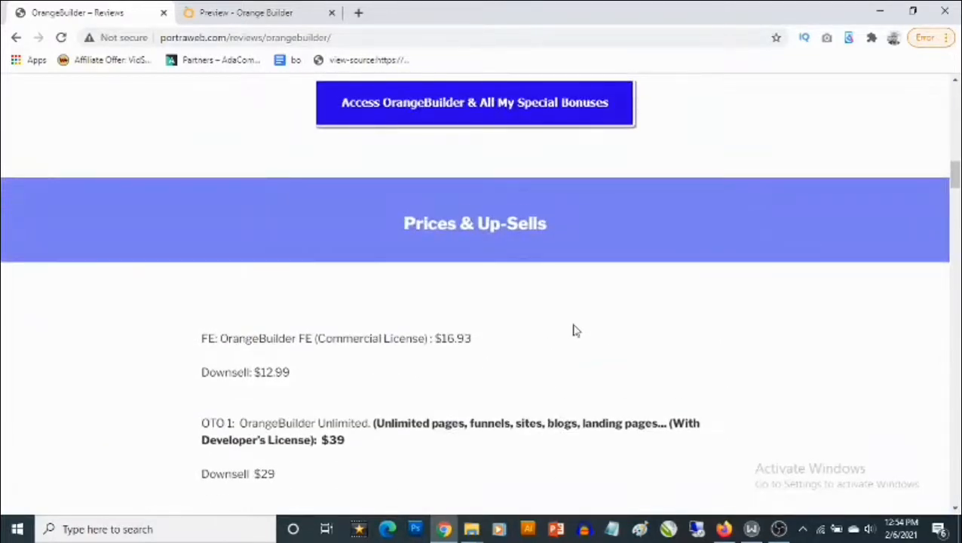
scroll(588, 329, up, 4)
scroll(633, 294, up, 1)
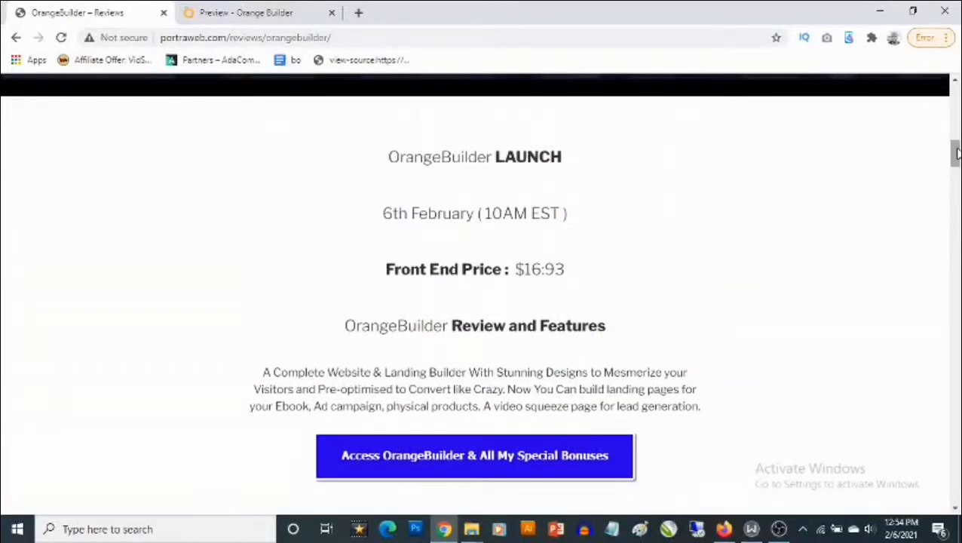
drag(955, 153, 955, 97)
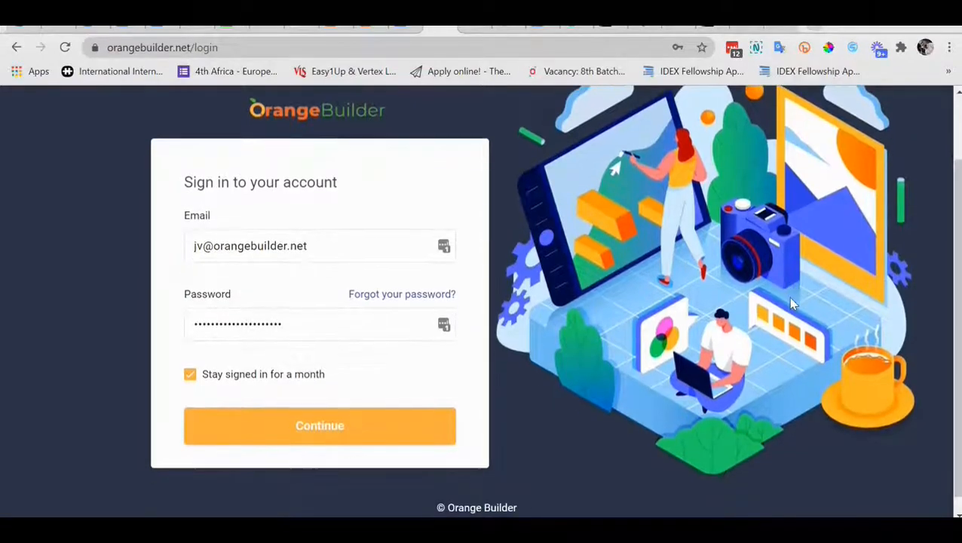
scroll(792, 302, down, 1)
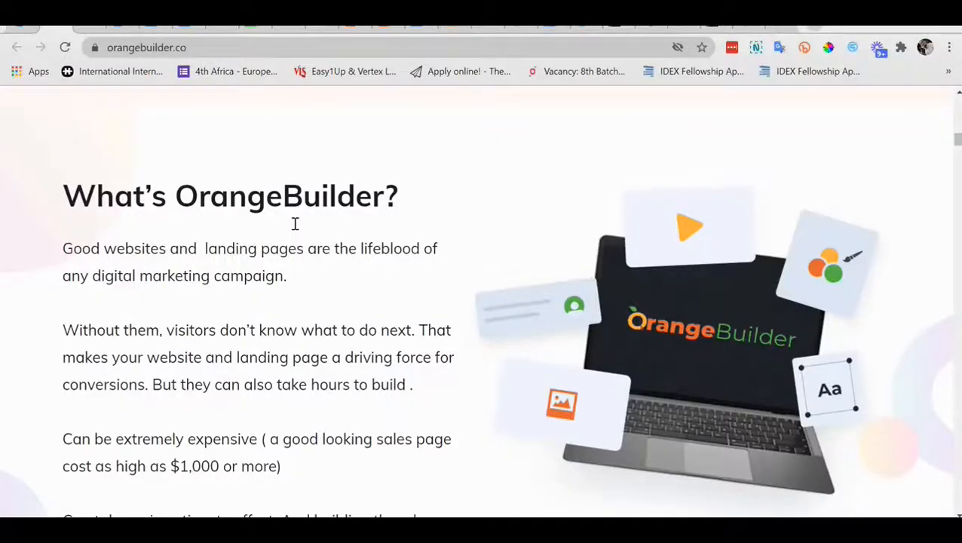
scroll(294, 223, down, 1)
scroll(295, 224, down, 1)
scroll(295, 223, down, 1)
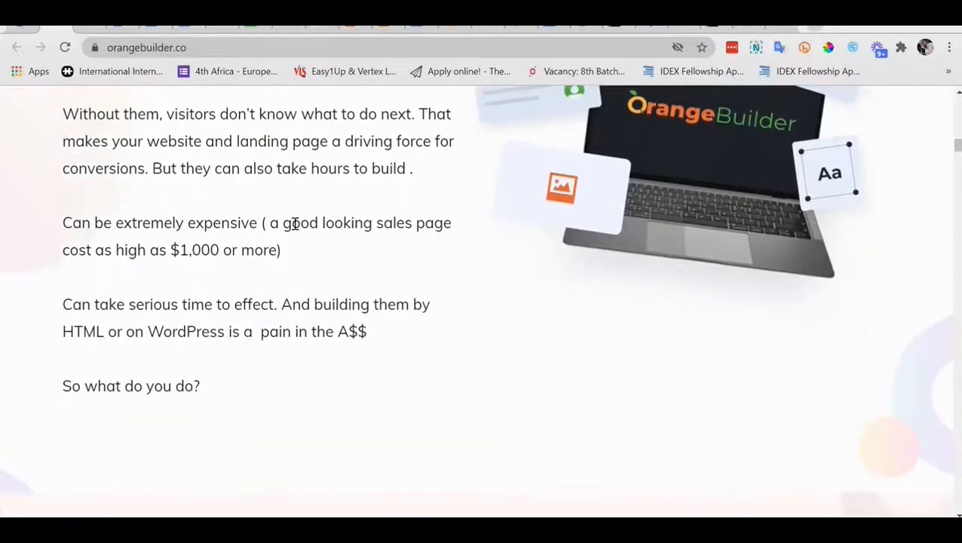
scroll(294, 223, down, 2)
scroll(295, 223, down, 2)
scroll(295, 223, down, 1)
scroll(295, 223, down, 1)
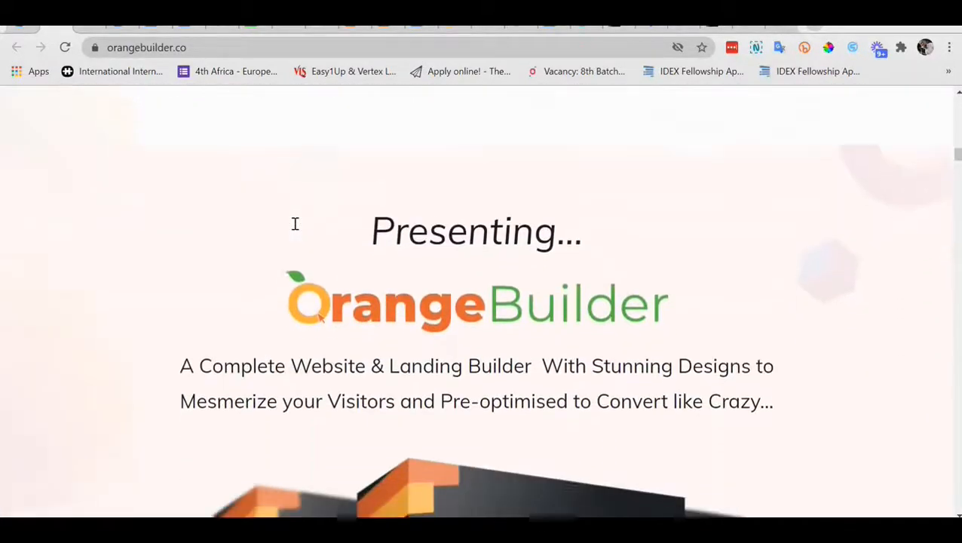
scroll(295, 223, down, 1)
scroll(295, 223, down, 1)
scroll(294, 223, down, 1)
scroll(294, 223, down, 1)
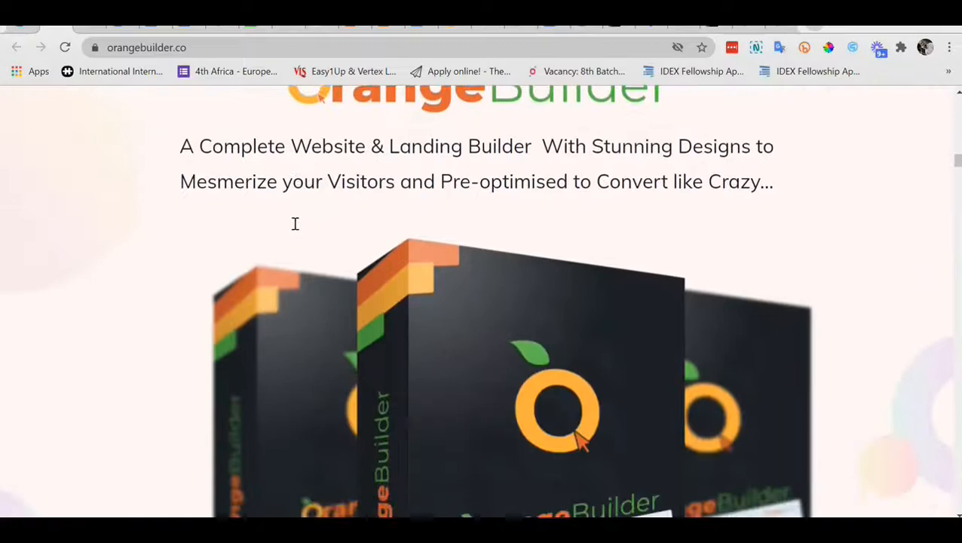
scroll(295, 223, down, 1)
scroll(295, 223, down, 1)
scroll(294, 223, down, 1)
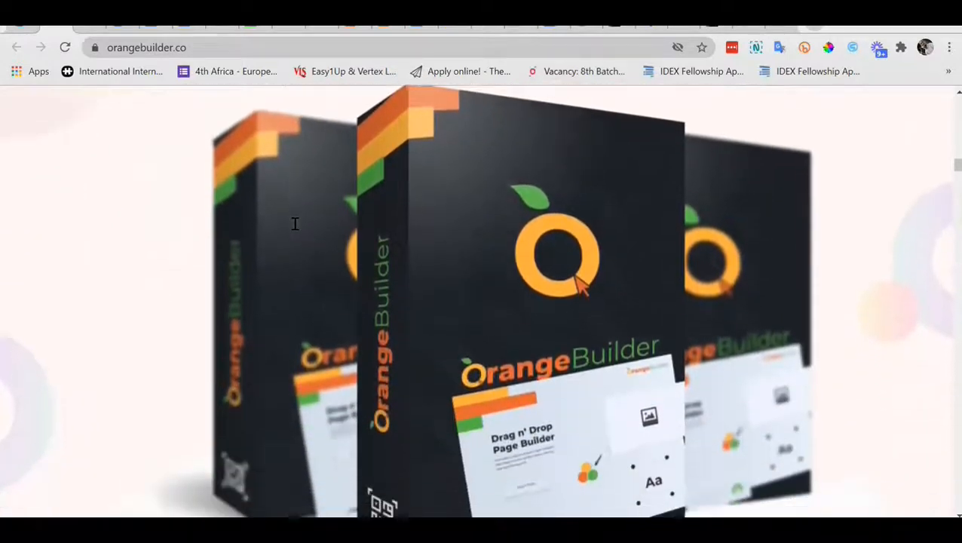
scroll(295, 223, down, 1)
scroll(295, 223, down, 3)
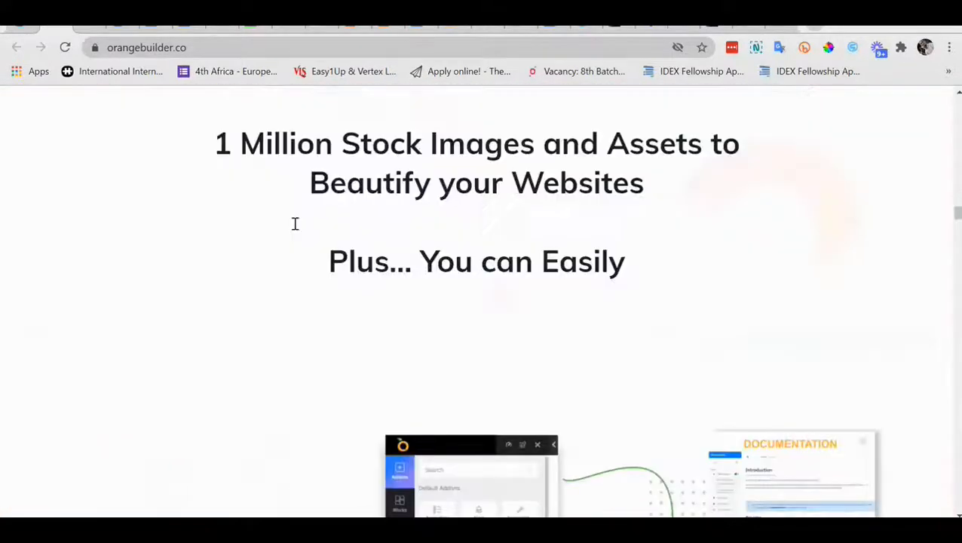
scroll(295, 223, down, 1)
scroll(295, 223, up, 1)
scroll(295, 223, down, 2)
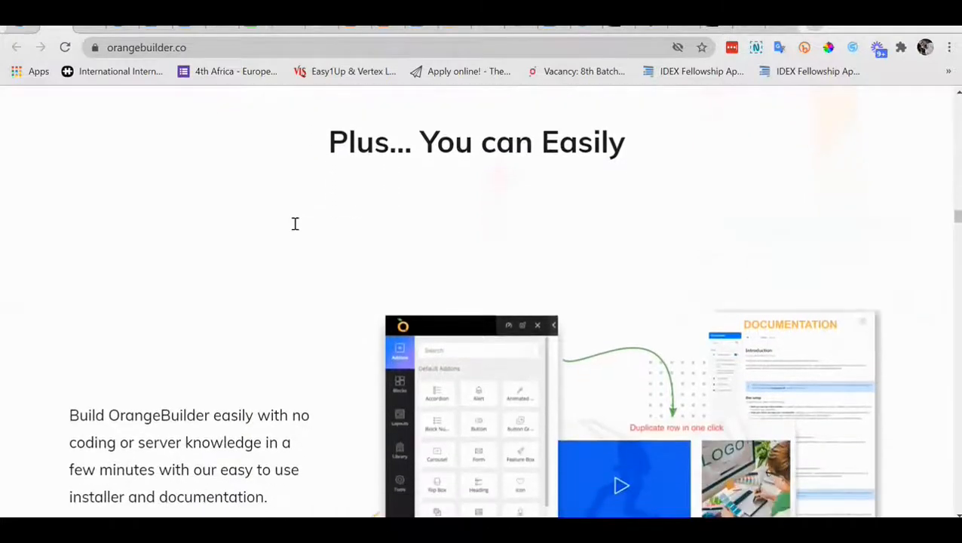
scroll(295, 223, down, 1)
scroll(295, 223, down, 1)
scroll(295, 223, down, 2)
scroll(295, 224, down, 1)
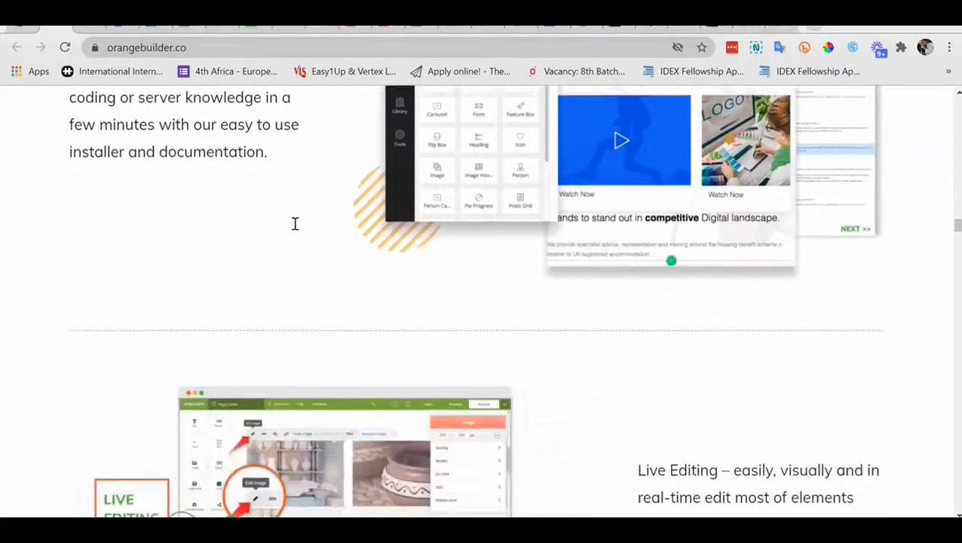
scroll(295, 223, down, 1)
scroll(295, 223, down, 2)
scroll(295, 223, down, 2)
scroll(295, 223, down, 4)
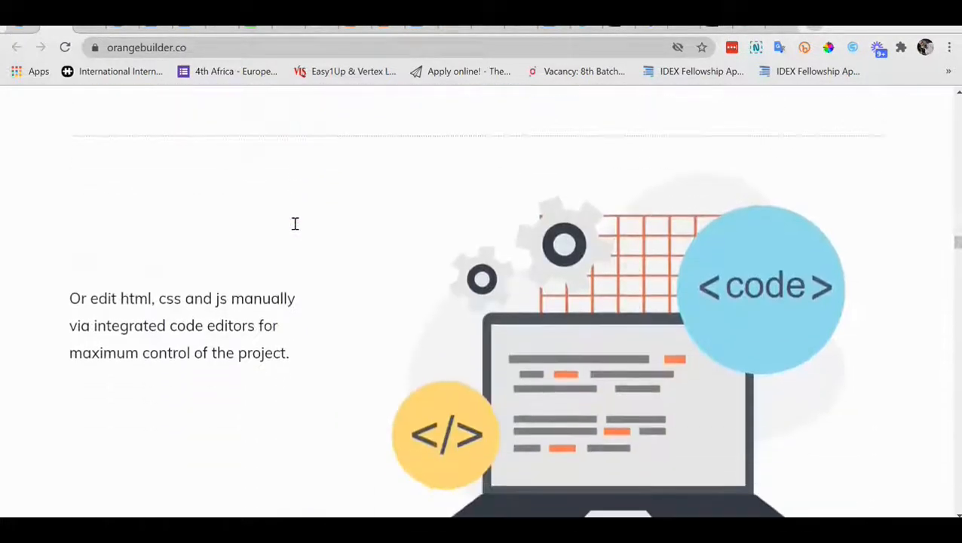
scroll(295, 223, down, 1)
scroll(294, 223, down, 2)
scroll(295, 224, down, 4)
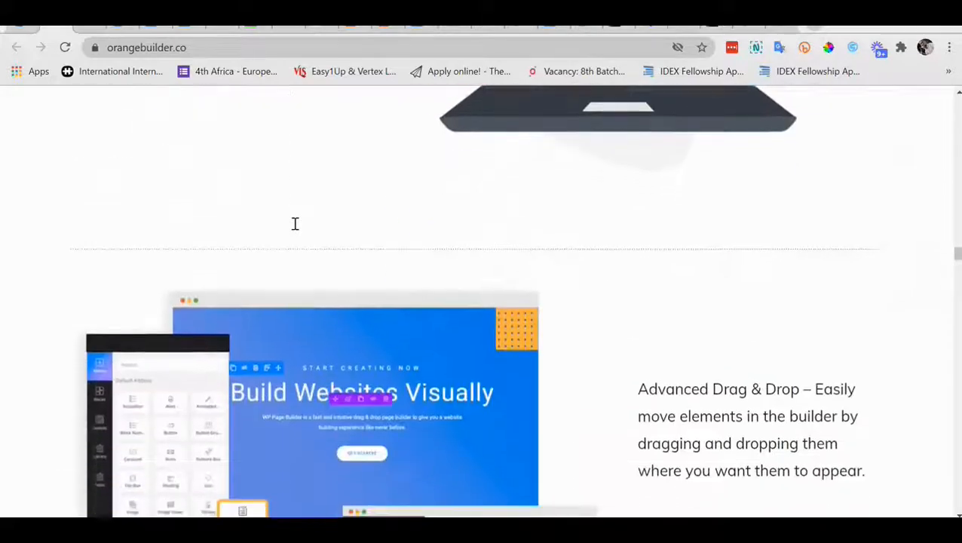
scroll(295, 223, down, 2)
scroll(294, 223, down, 1)
scroll(294, 224, down, 1)
scroll(295, 224, down, 1)
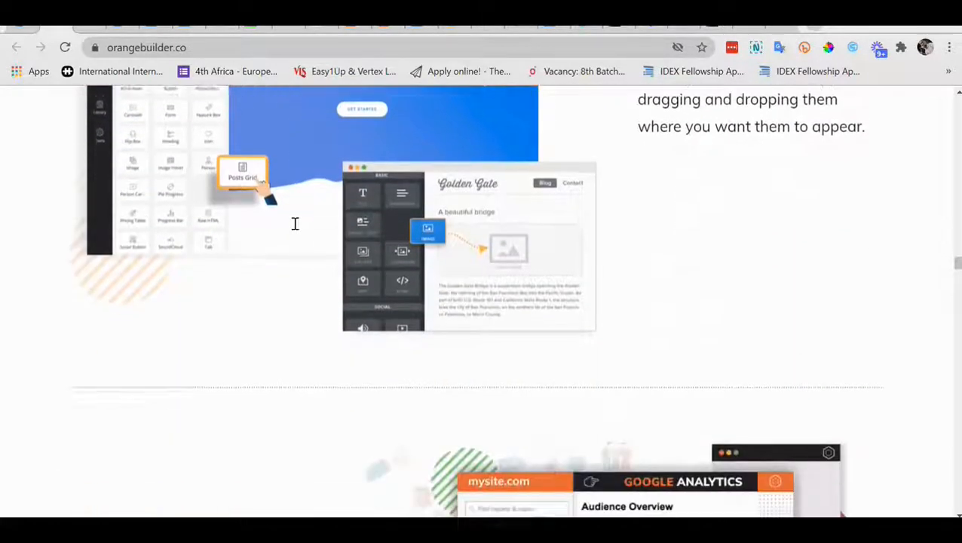
scroll(295, 223, down, 1)
scroll(295, 224, down, 1)
scroll(294, 223, down, 1)
scroll(294, 223, down, 1)
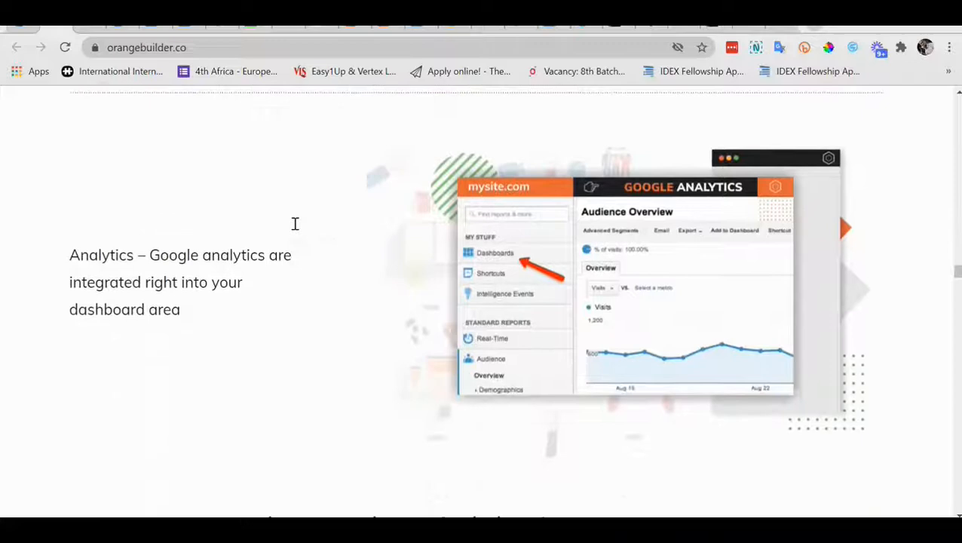
scroll(295, 223, down, 1)
scroll(295, 223, up, 10)
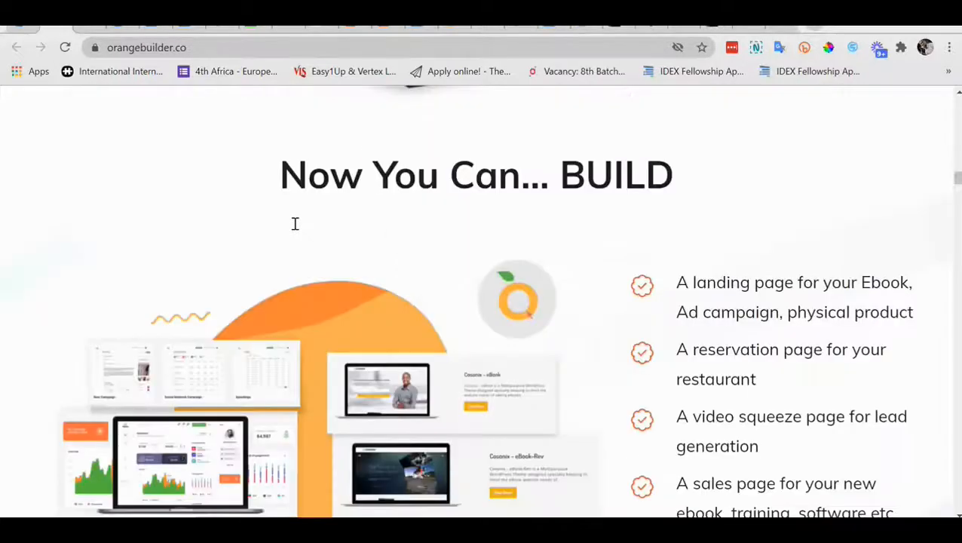
scroll(295, 223, down, 1)
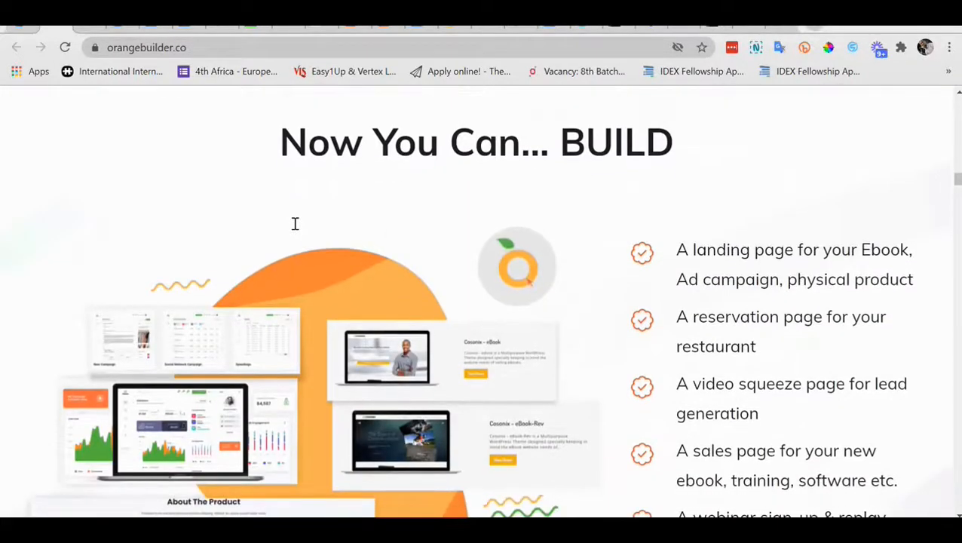
scroll(295, 223, down, 1)
scroll(295, 223, down, 1)
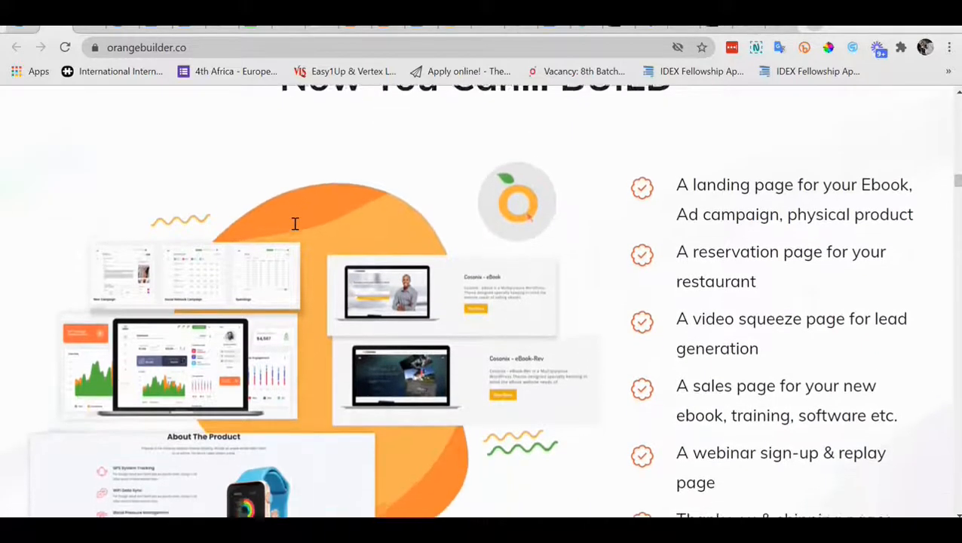
scroll(295, 223, down, 1)
scroll(295, 223, down, 1)
scroll(295, 223, down, 1)
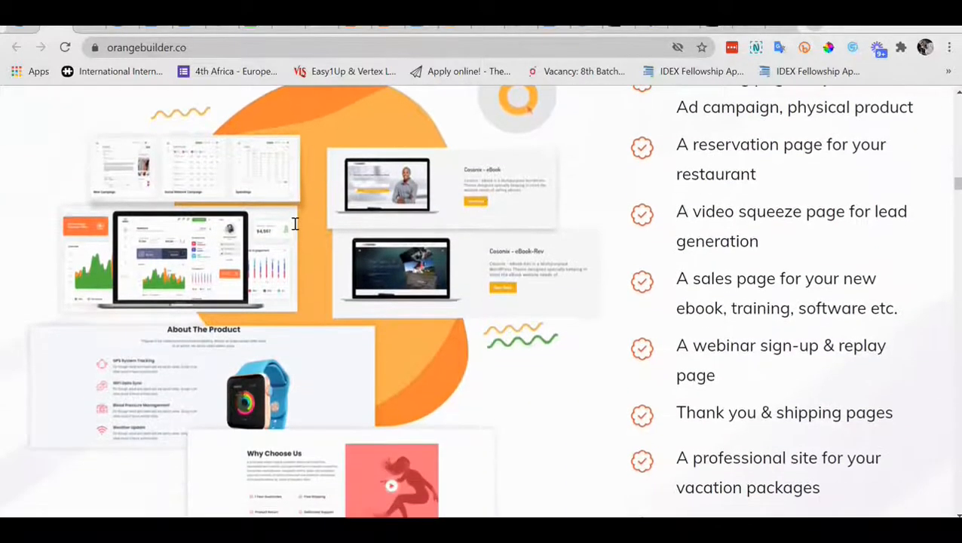
scroll(295, 223, down, 1)
scroll(294, 223, down, 1)
scroll(295, 223, down, 1)
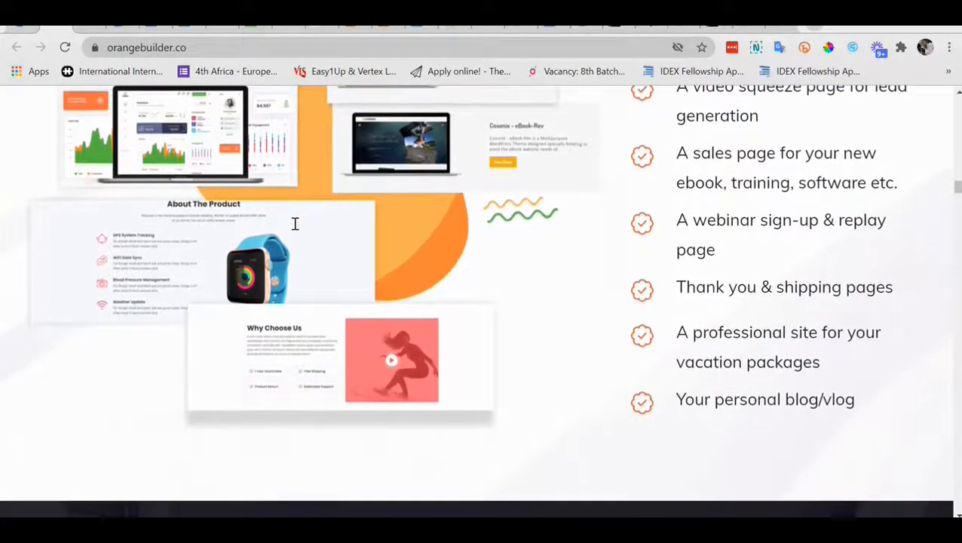
scroll(295, 223, down, 1)
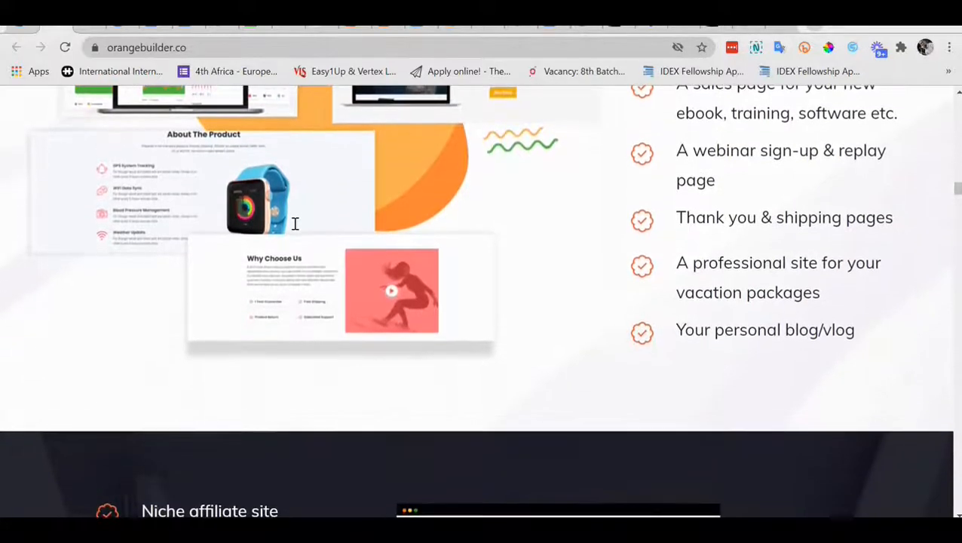
scroll(295, 223, down, 1)
scroll(295, 223, down, 1)
scroll(294, 224, down, 1)
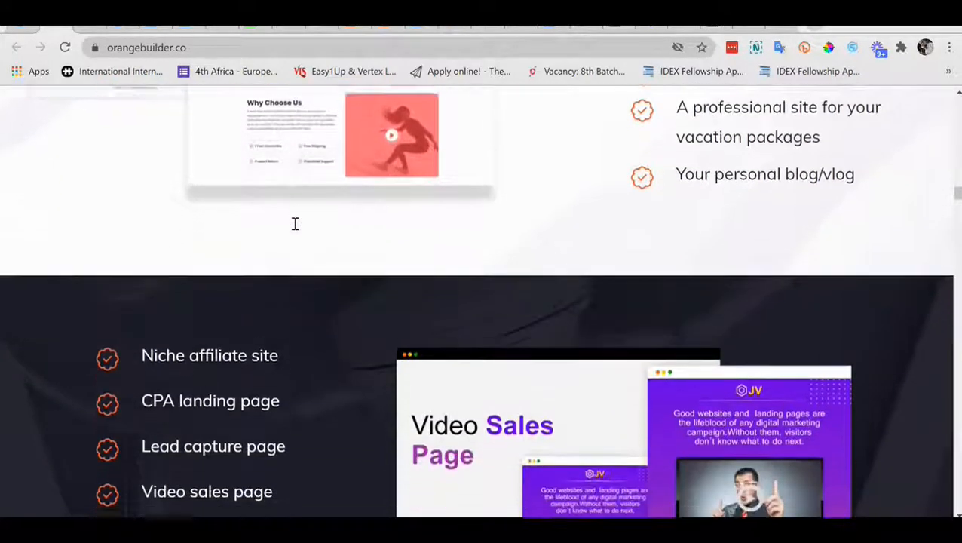
scroll(295, 223, down, 2)
scroll(295, 223, down, 1)
scroll(295, 224, down, 1)
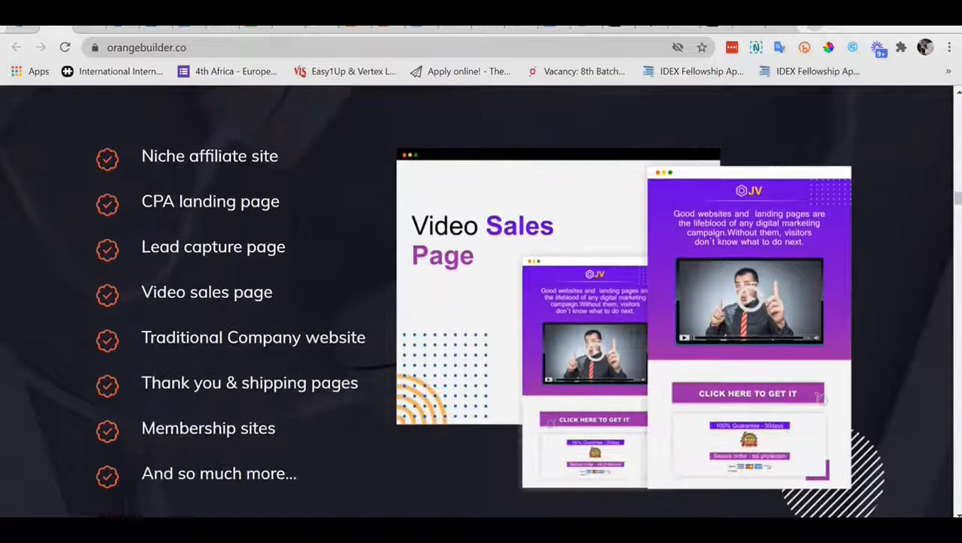
scroll(295, 223, down, 1)
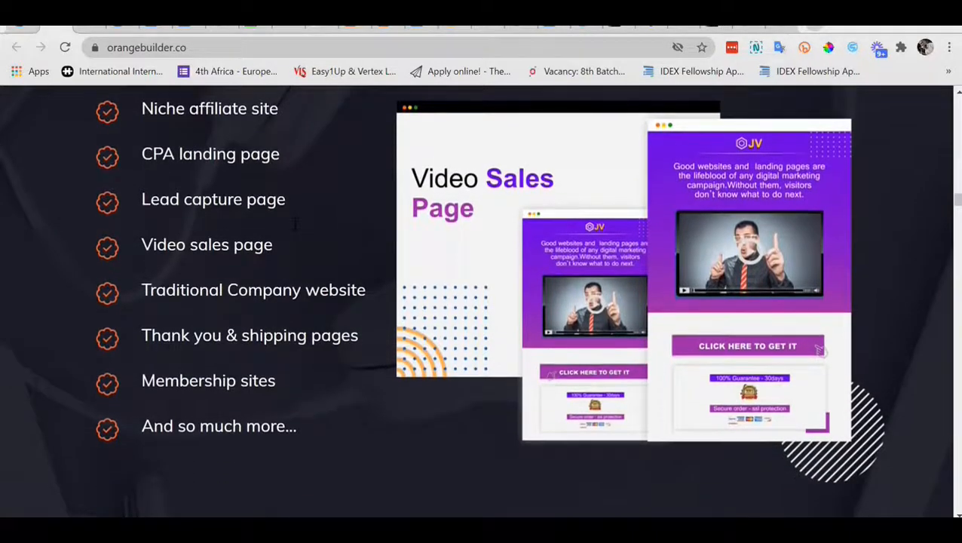
scroll(294, 223, up, 1)
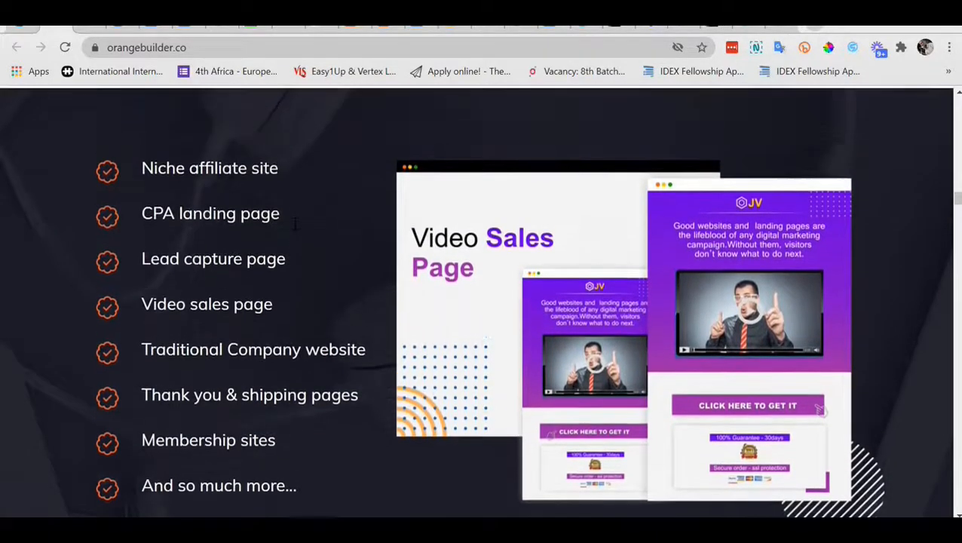
scroll(295, 223, up, 1)
scroll(295, 223, up, 2)
scroll(295, 223, up, 1)
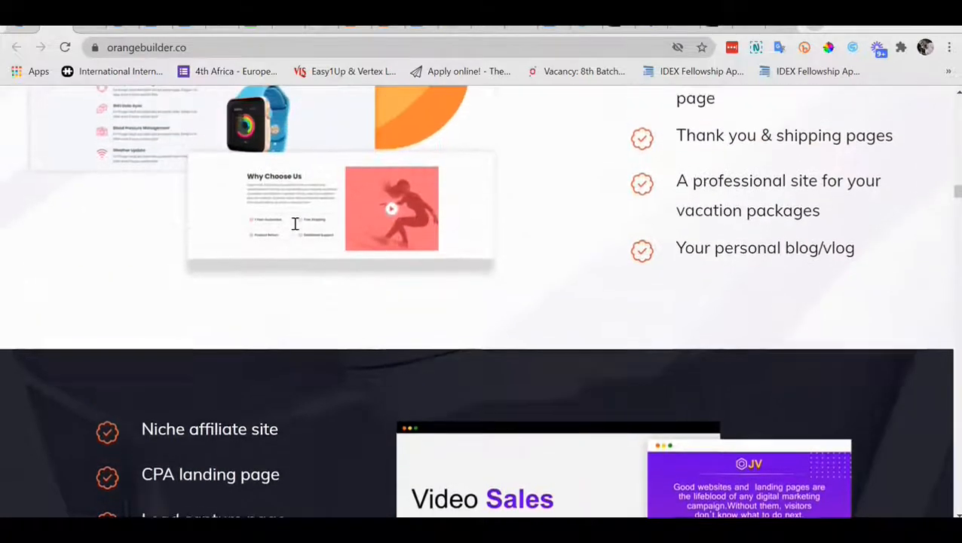
scroll(294, 223, up, 2)
scroll(295, 223, up, 1)
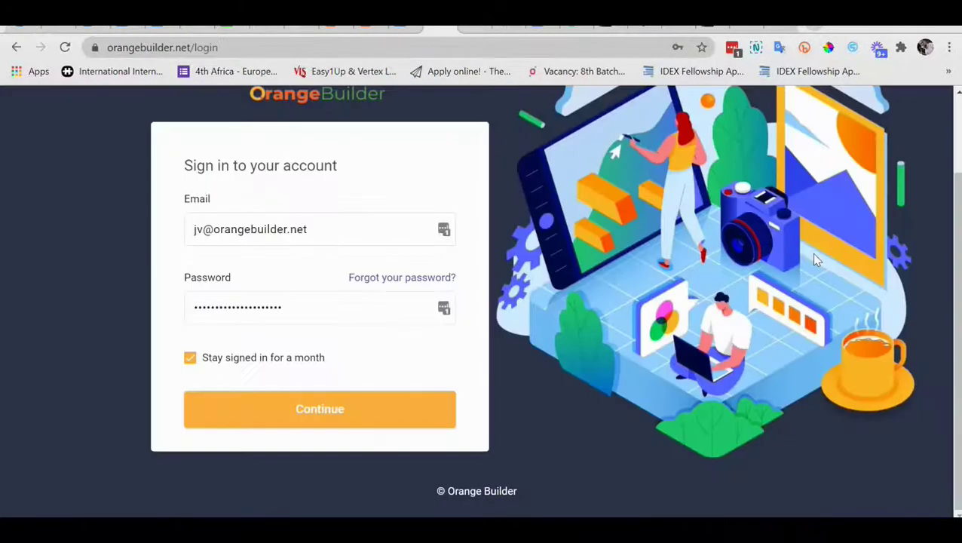
scroll(391, 441, up, 1)
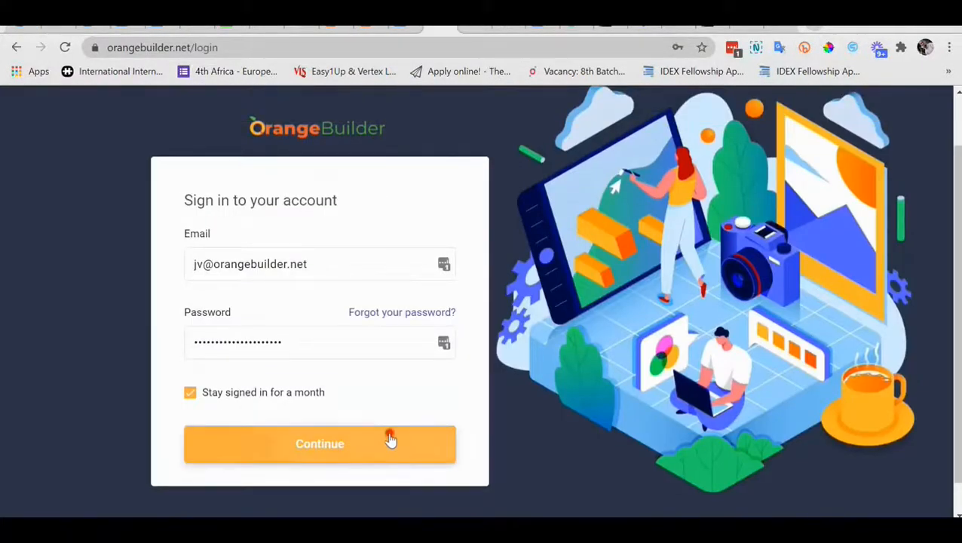
Log in, start a New Project and choose the Bootslander template.
click(389, 438)
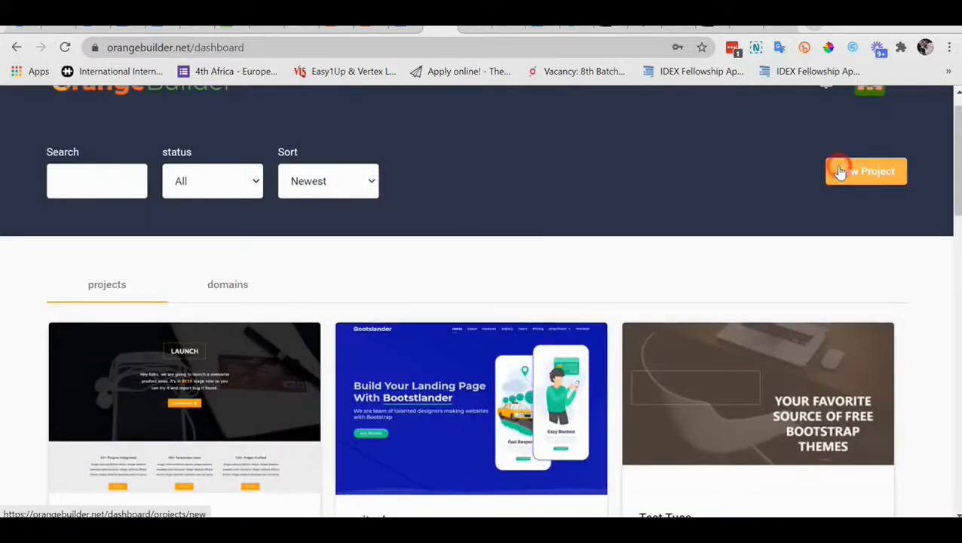
click(814, 211)
scroll(927, 246, down, 5)
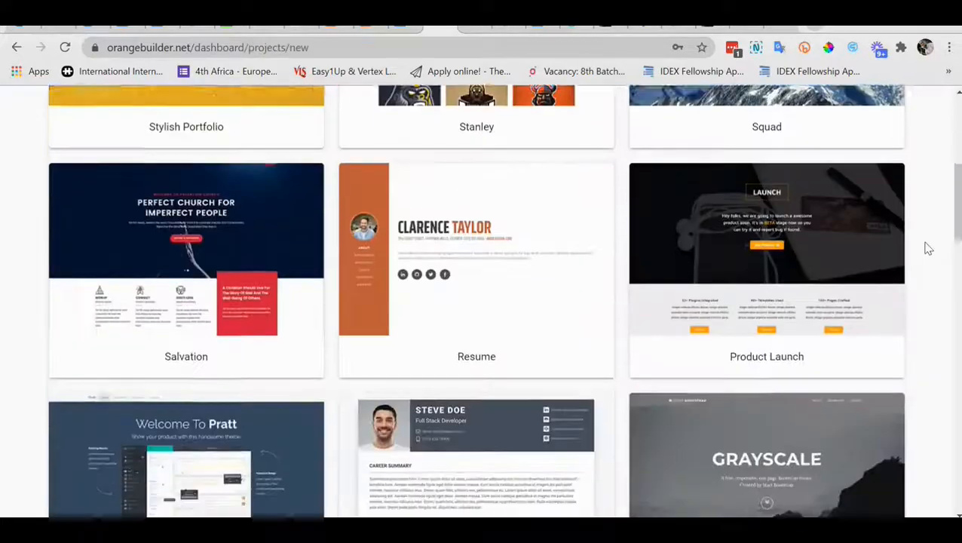
scroll(927, 246, down, 5)
scroll(927, 249, down, 5)
scroll(927, 248, down, 5)
scroll(927, 249, down, 5)
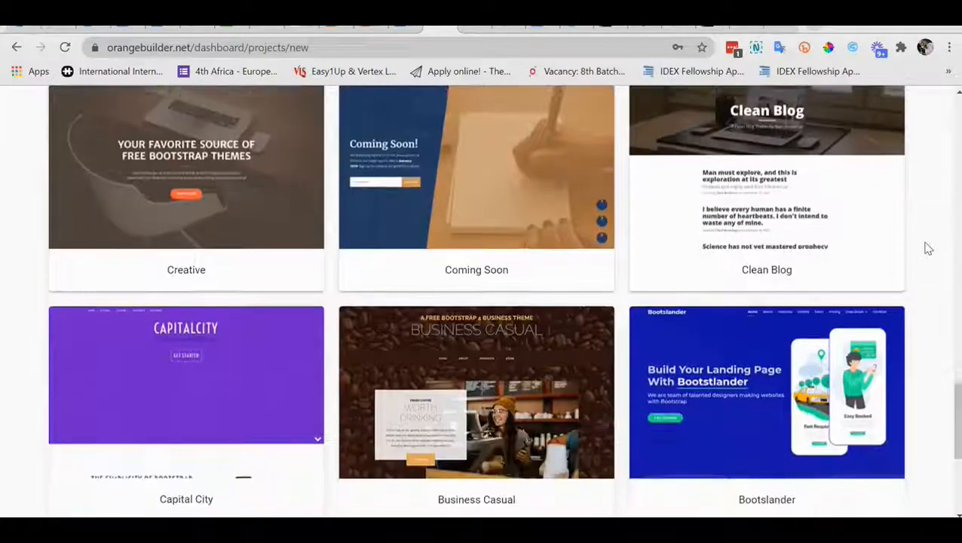
scroll(927, 248, down, 1)
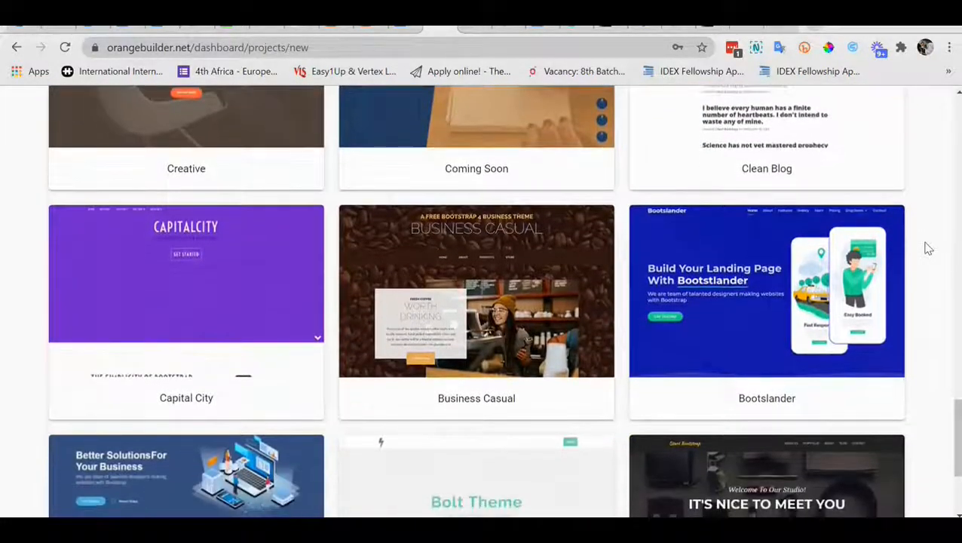
click(730, 318)
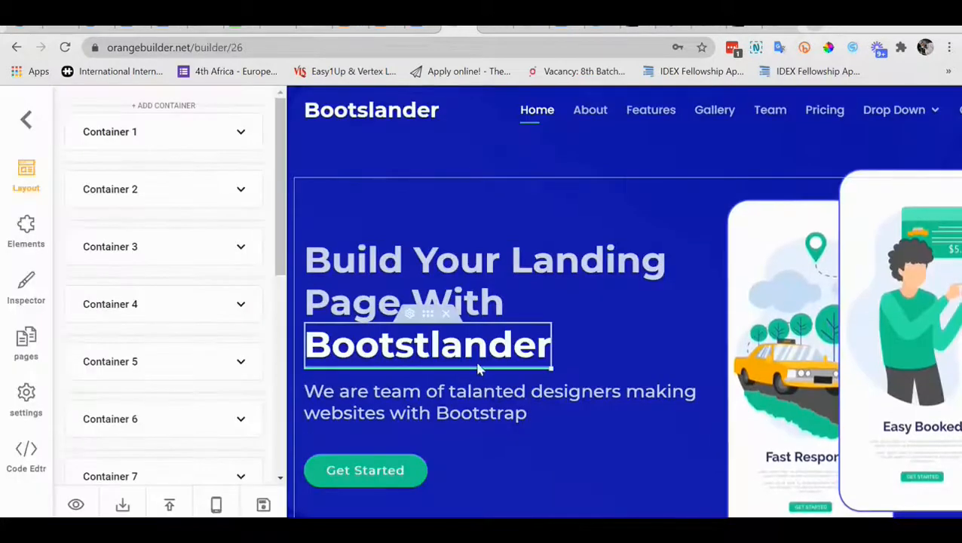
Replace the hero heading's opening words with 'This is just a Demo Test' and make them bold.
click(451, 285)
triple_click(450, 286)
text(This is just a )
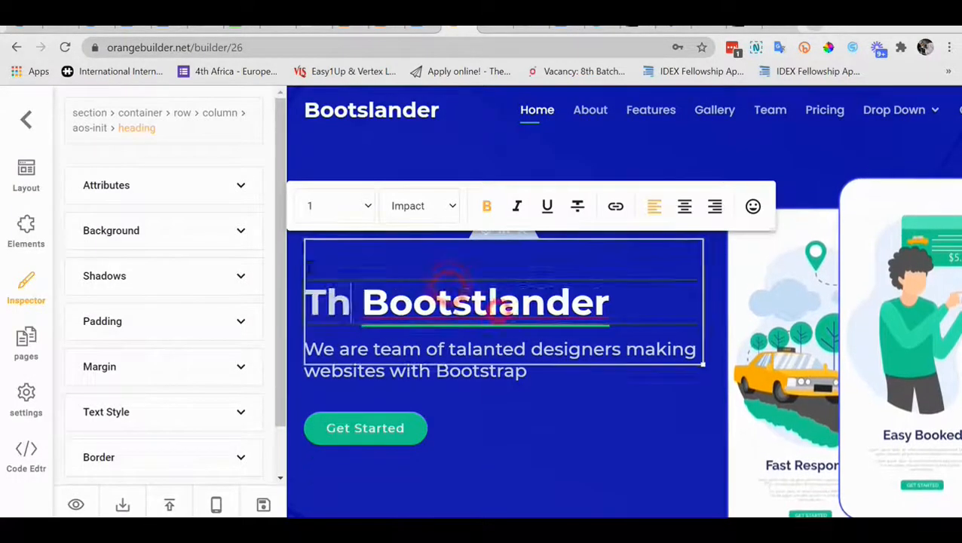
text(Demo Test)
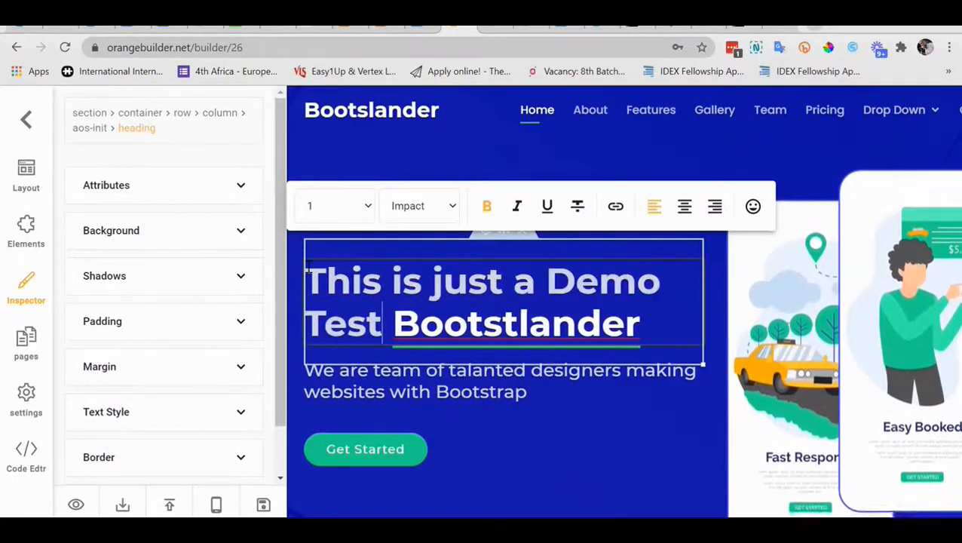
click(317, 348)
click(423, 376)
drag(305, 280, 387, 325)
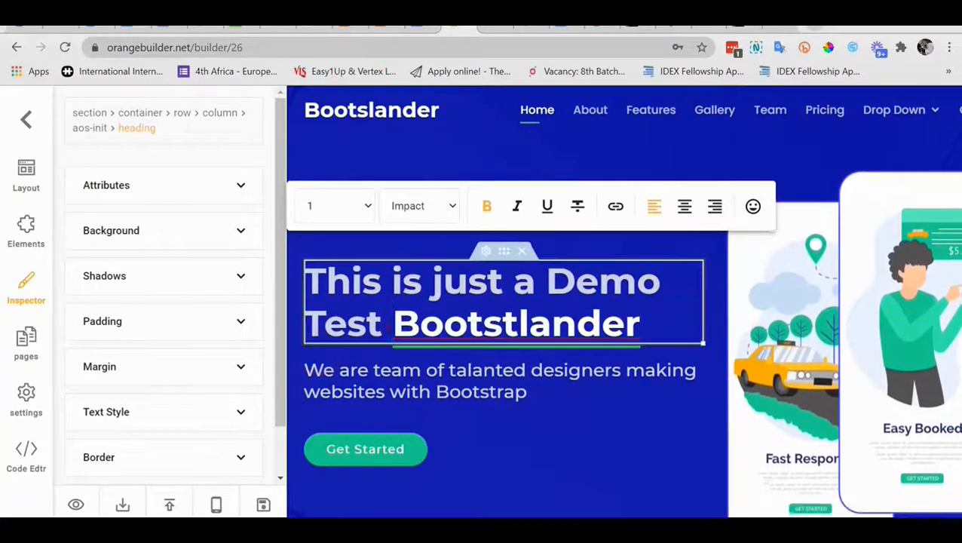
click(488, 205)
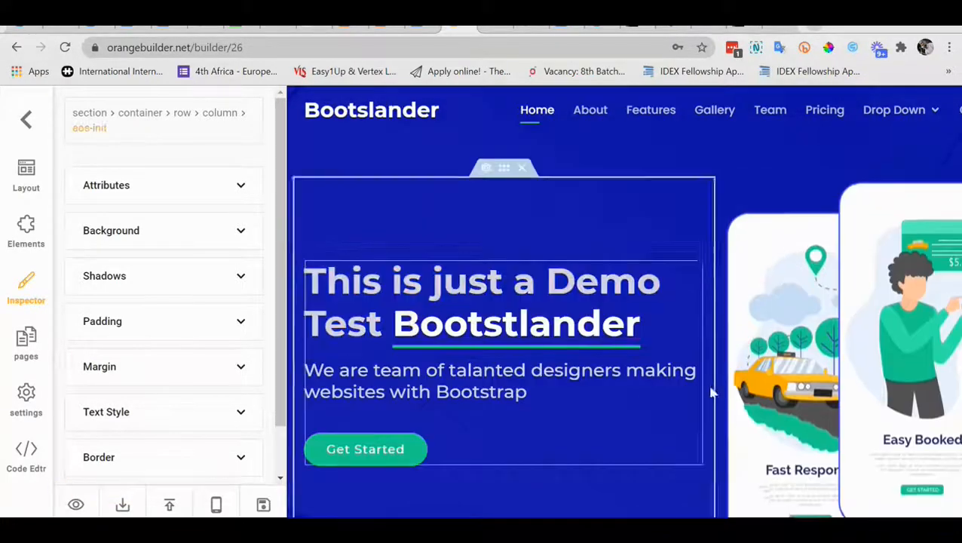
Replace the hero illustration with a different picture chosen from Downloads.
click(877, 394)
click(169, 182)
scroll(412, 240, down, 5)
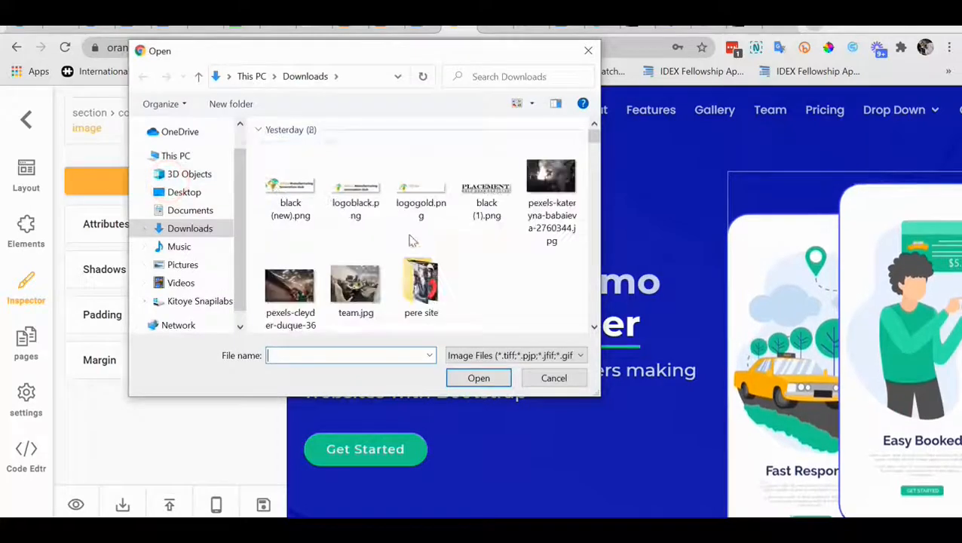
click(421, 181)
click(478, 377)
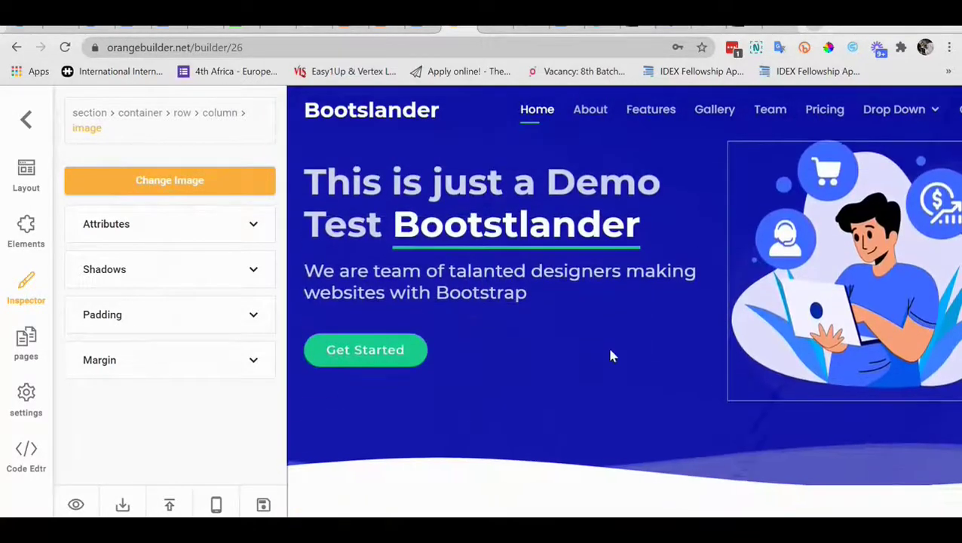
Browse the Elements library's Components and Layout groups.
click(26, 174)
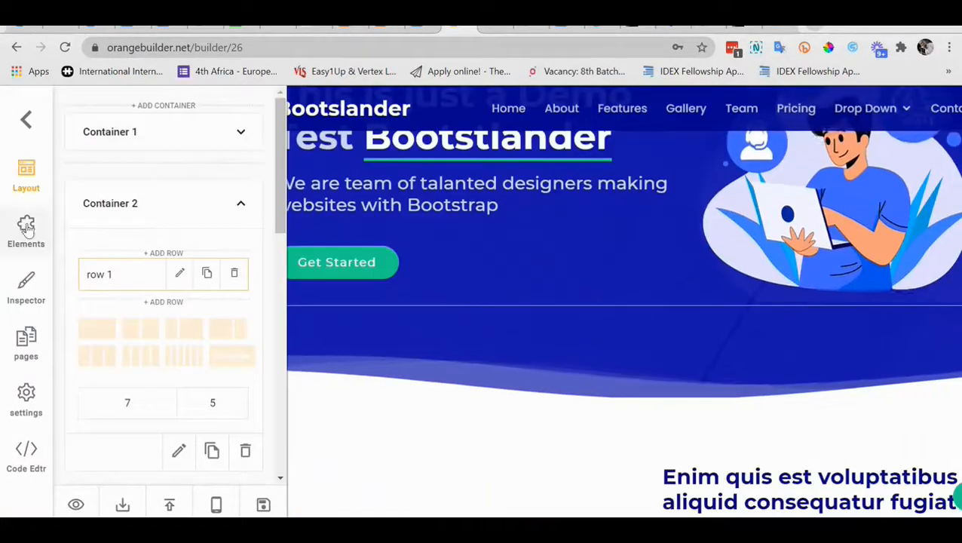
click(27, 229)
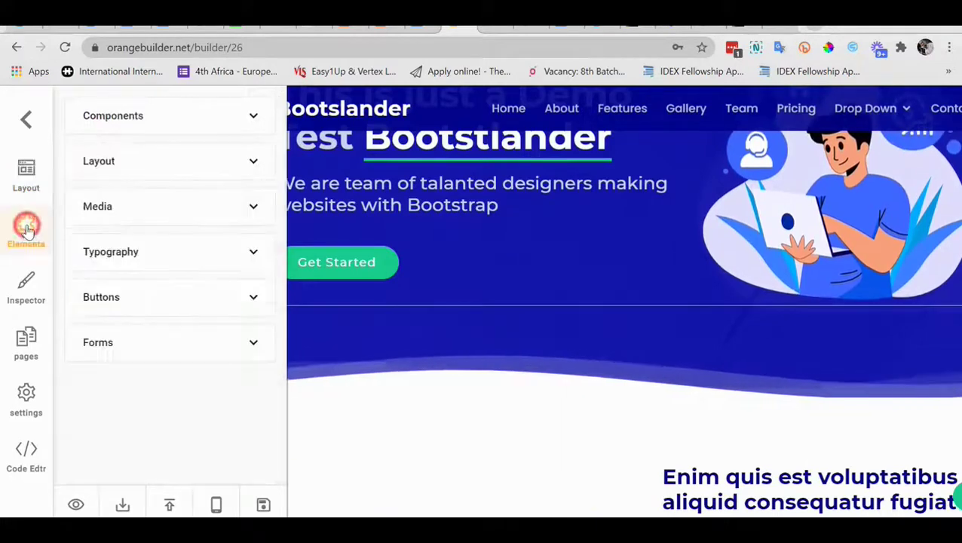
click(254, 117)
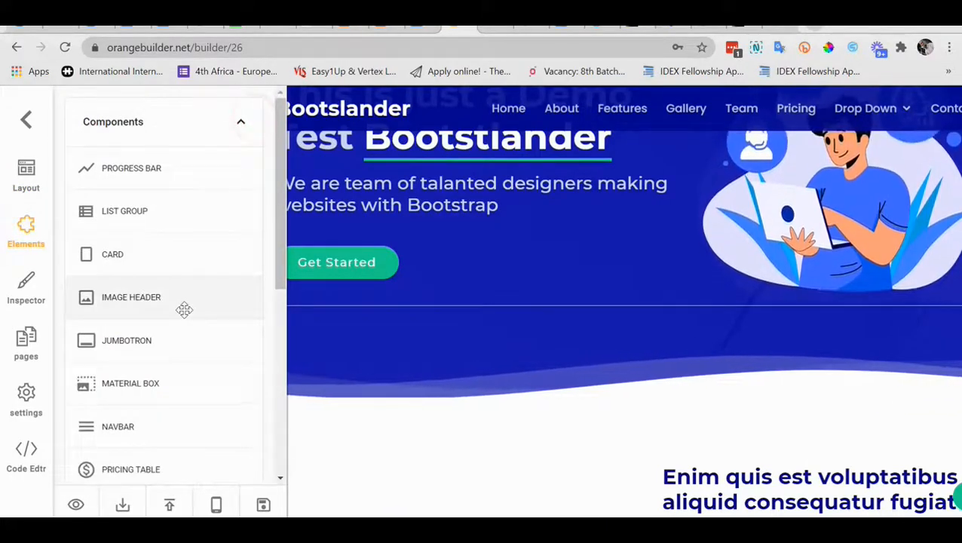
scroll(184, 309, down, 3)
scroll(183, 309, down, 3)
scroll(184, 309, down, 3)
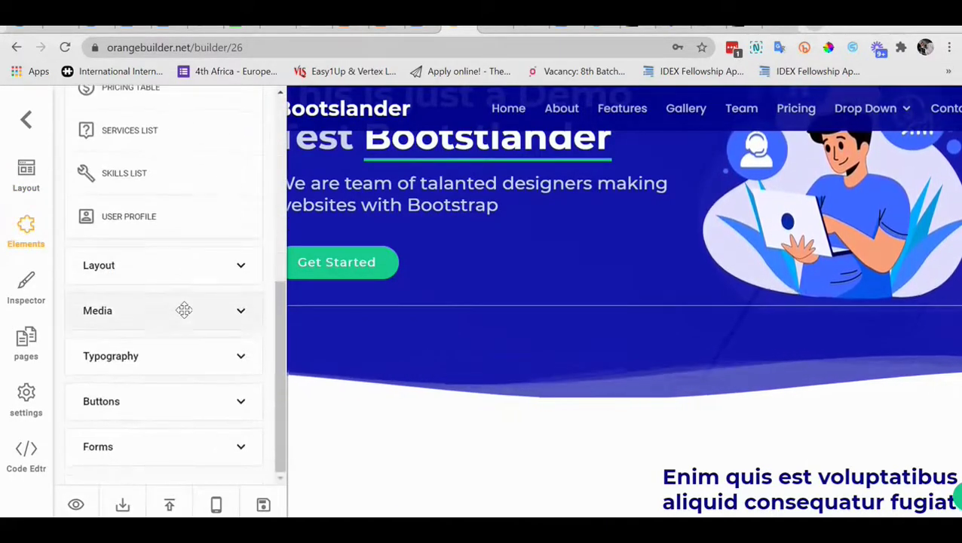
click(236, 269)
scroll(176, 184, up, 3)
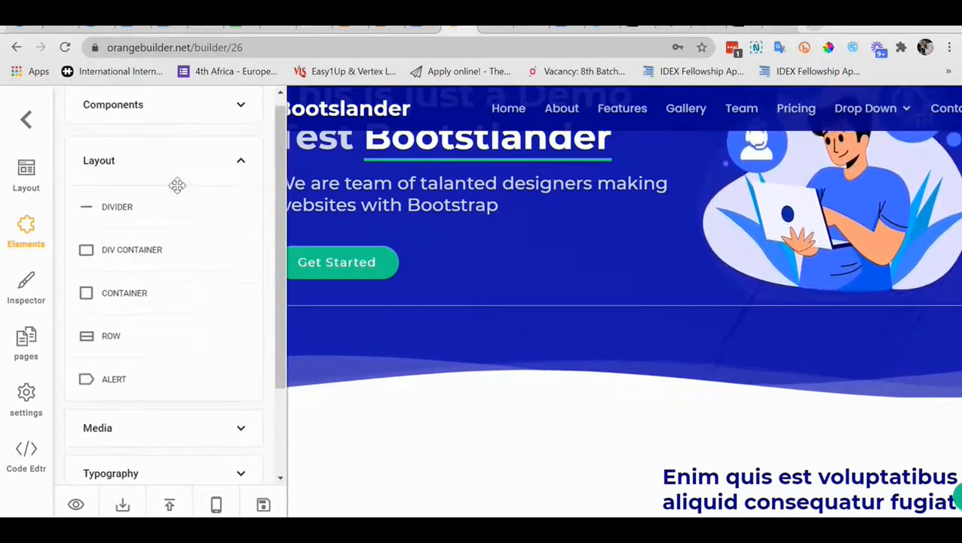
scroll(177, 185, down, 3)
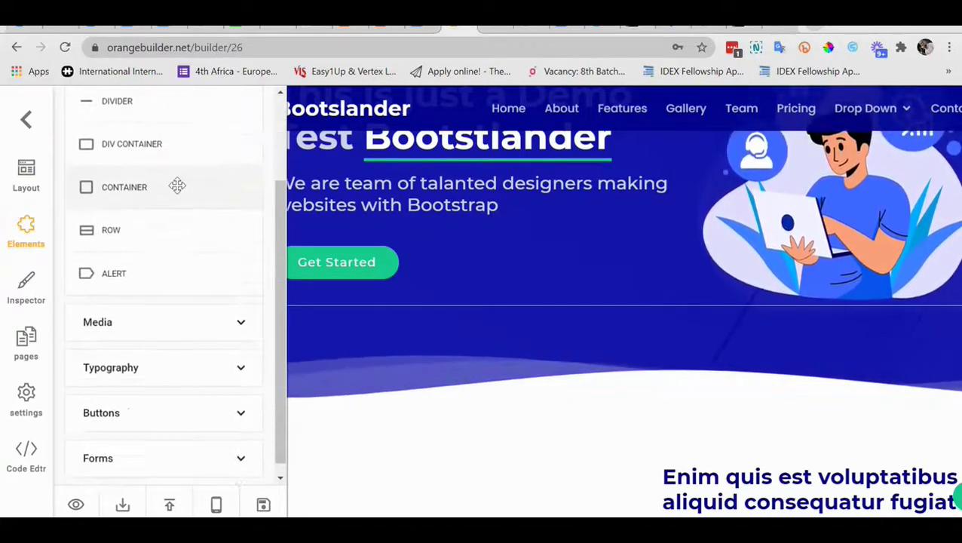
Browse the Media and Typography groups, then save the project.
click(239, 315)
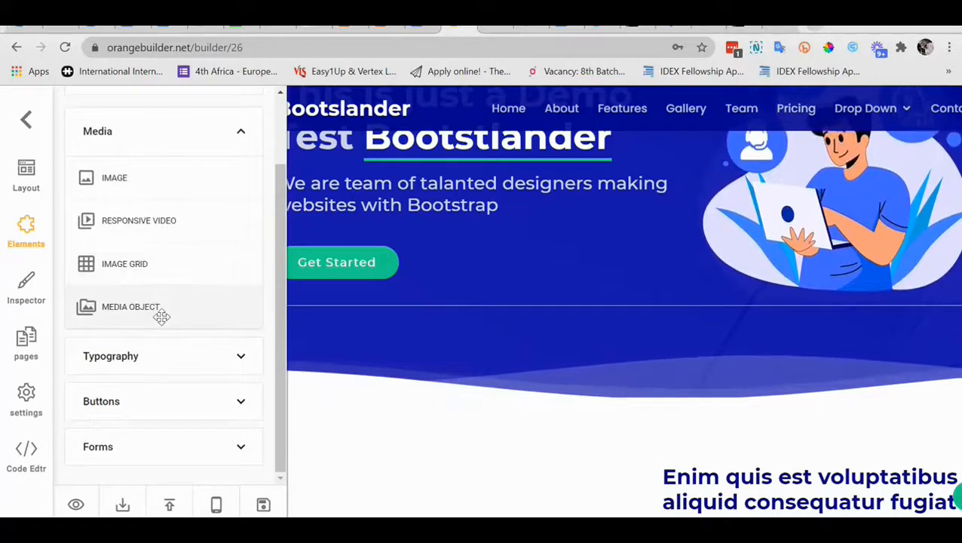
click(209, 368)
scroll(208, 368, down, 2)
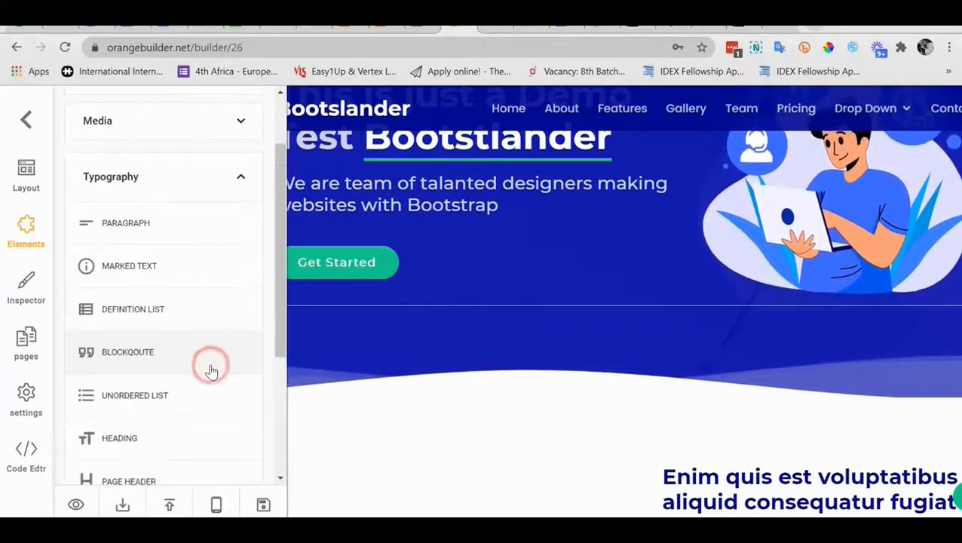
scroll(211, 371, down, 3)
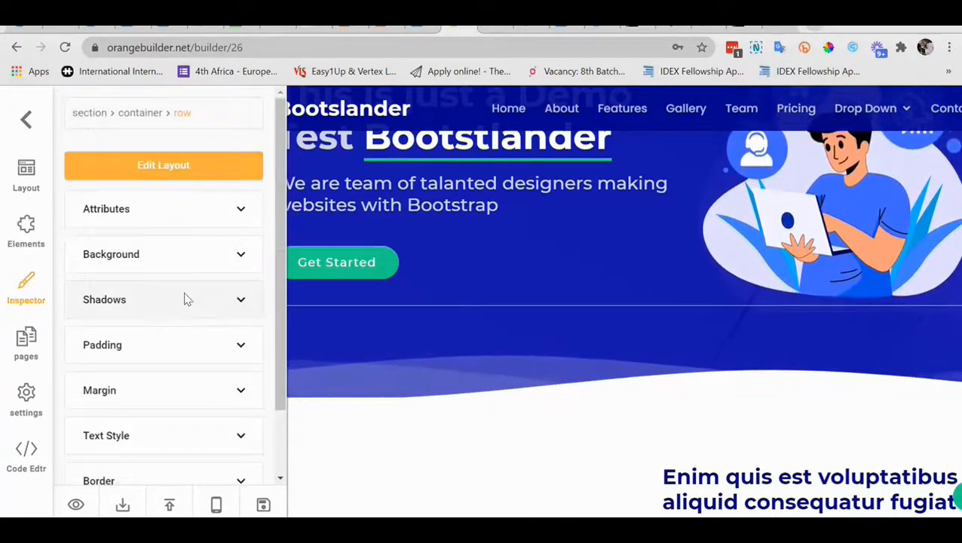
scroll(187, 299, down, 1)
scroll(187, 299, up, 1)
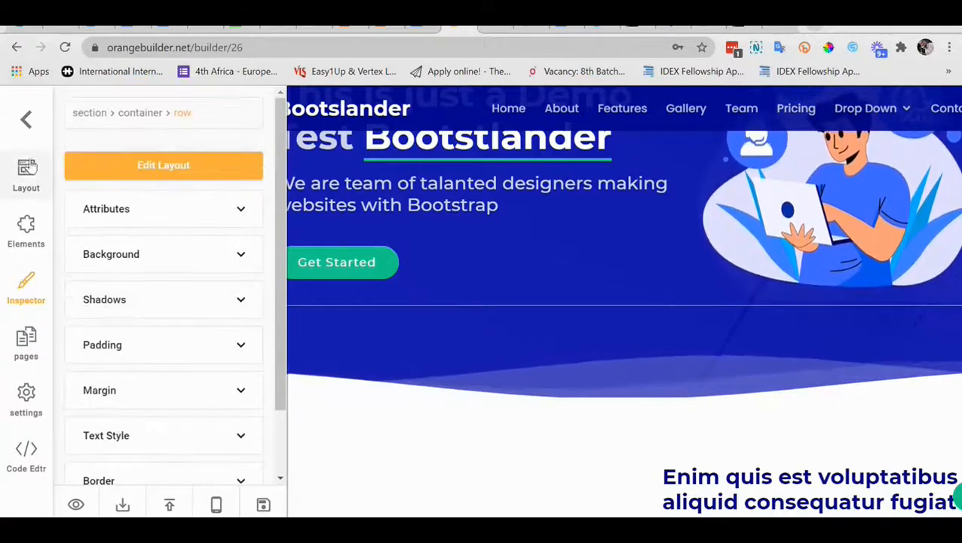
click(251, 502)
click(262, 504)
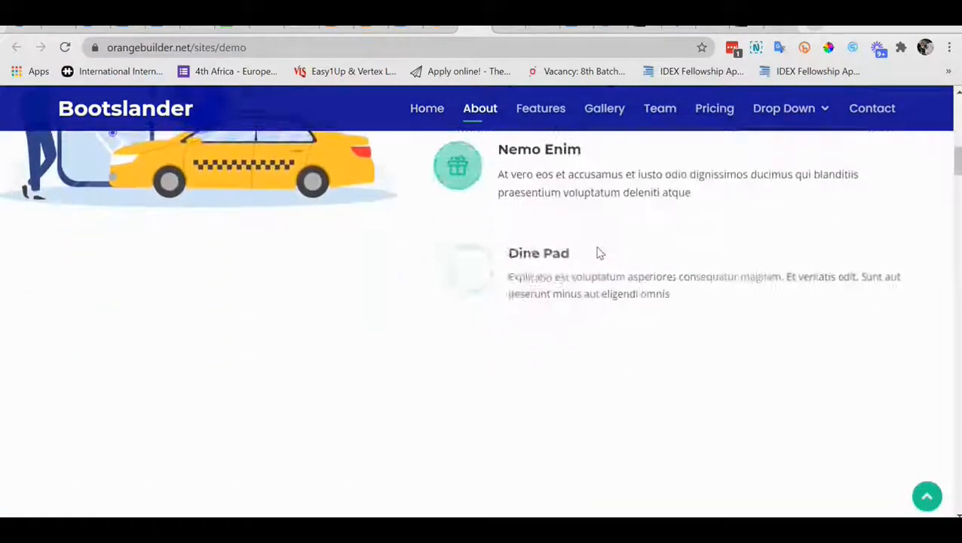
scroll(599, 253, down, 5)
scroll(599, 253, down, 5)
scroll(599, 254, down, 5)
scroll(597, 254, down, 5)
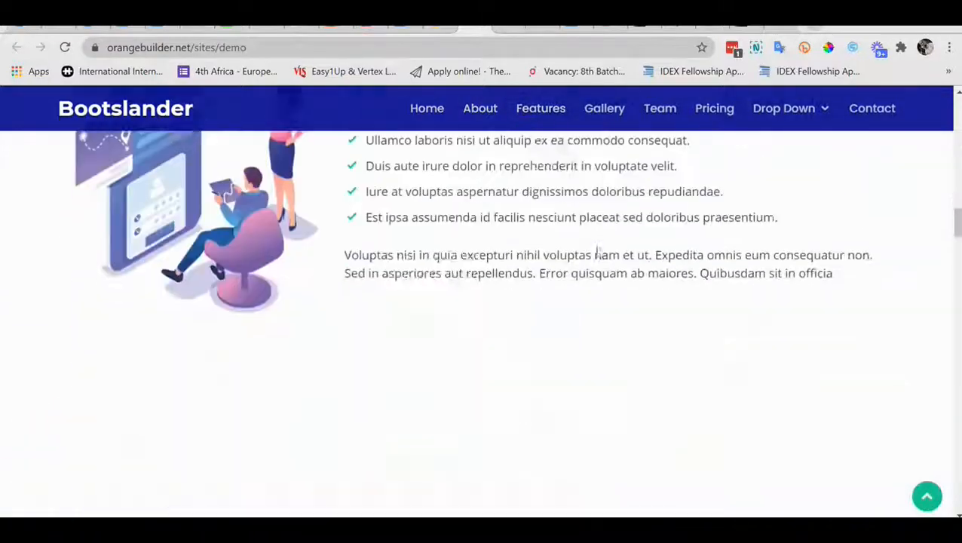
scroll(597, 254, down, 3)
scroll(599, 253, down, 3)
scroll(599, 254, down, 3)
scroll(599, 253, down, 5)
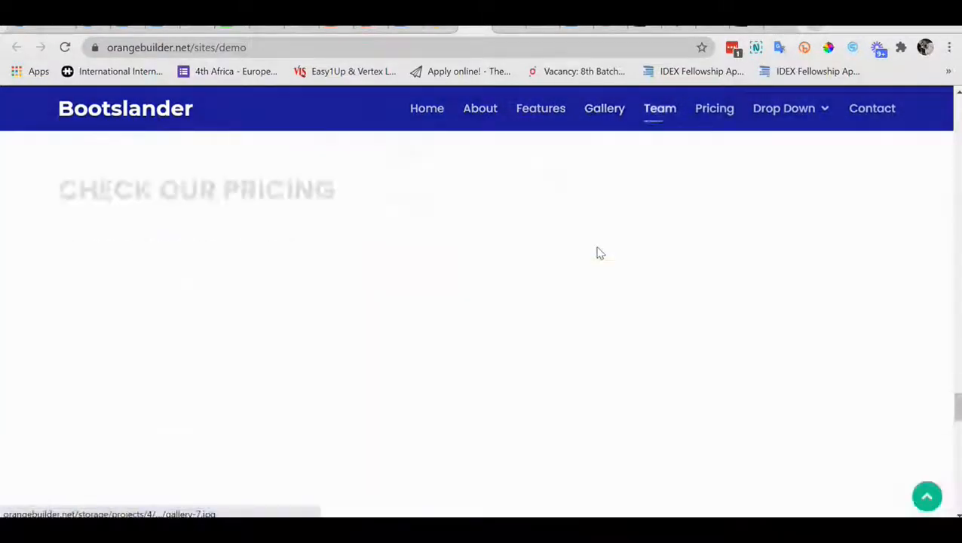
scroll(599, 253, down, 5)
scroll(597, 251, up, 3)
scroll(597, 251, up, 5)
scroll(599, 254, up, 10)
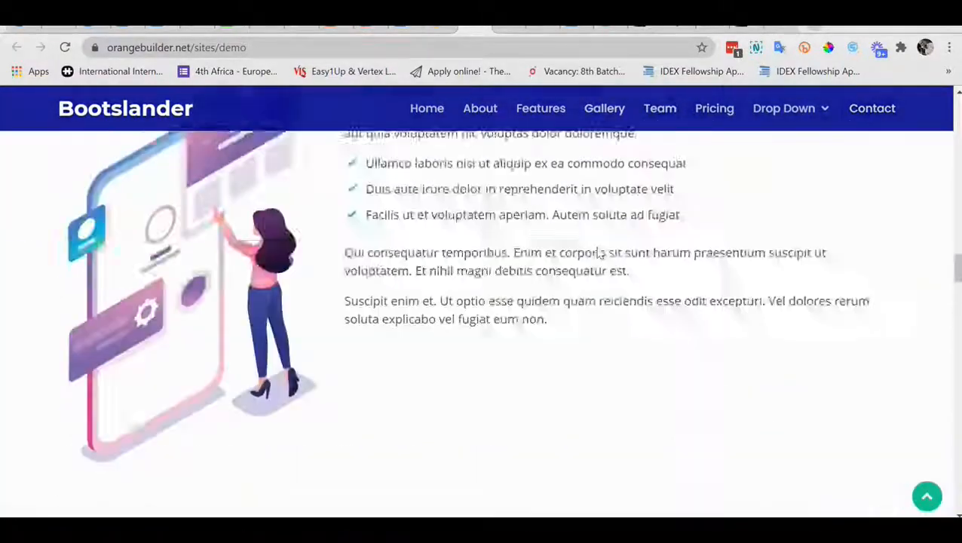
scroll(599, 253, up, 10)
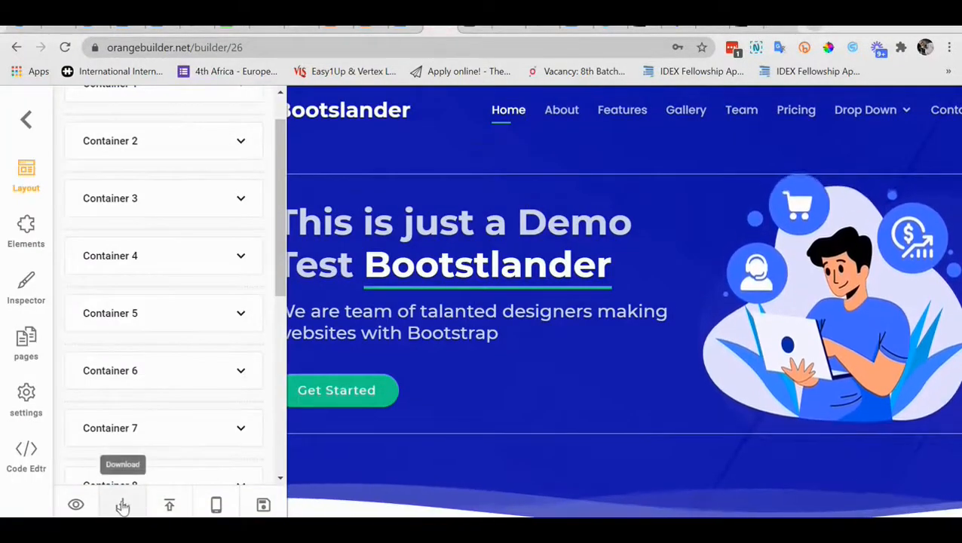
Download the site as a zip and set publishing host 'demo' and directory 'new'.
click(121, 504)
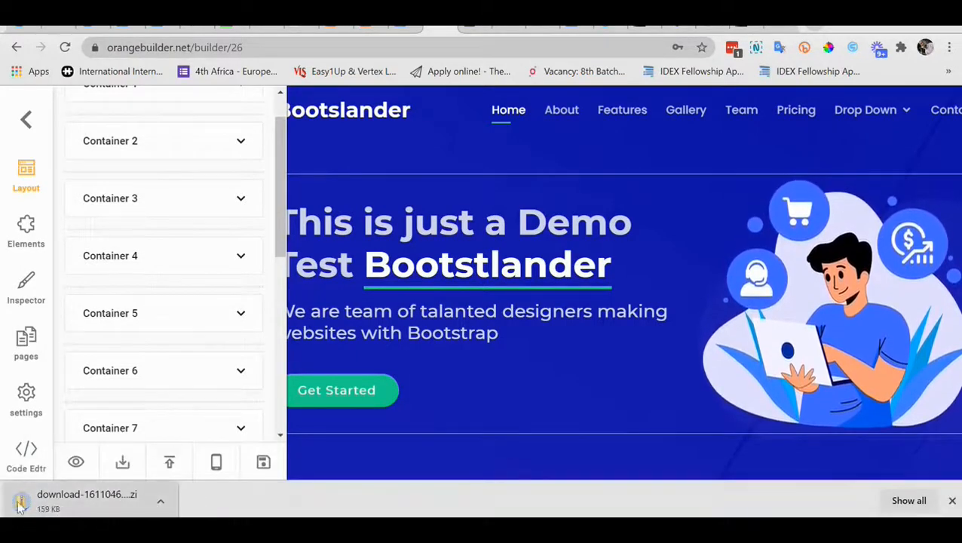
scroll(438, 426, down, 2)
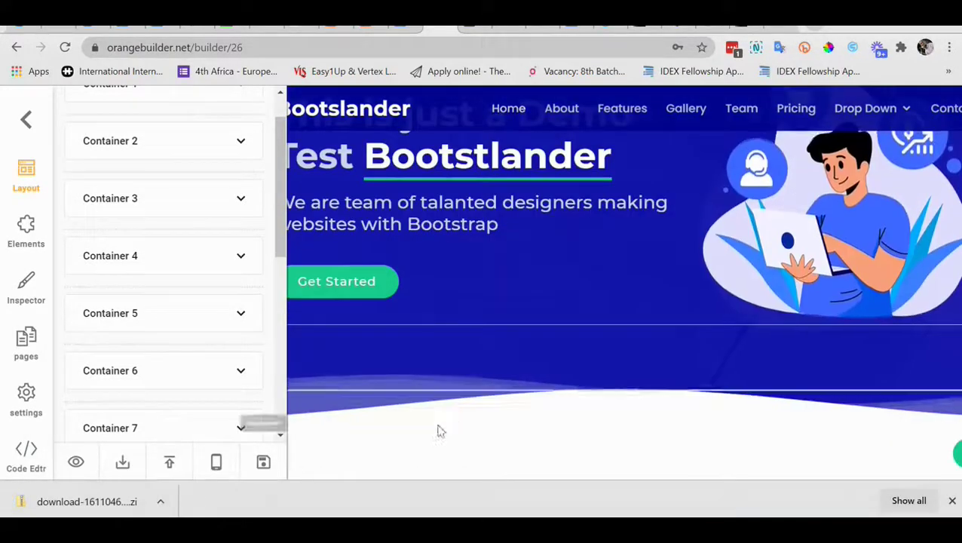
click(169, 462)
click(435, 248)
text(demo)
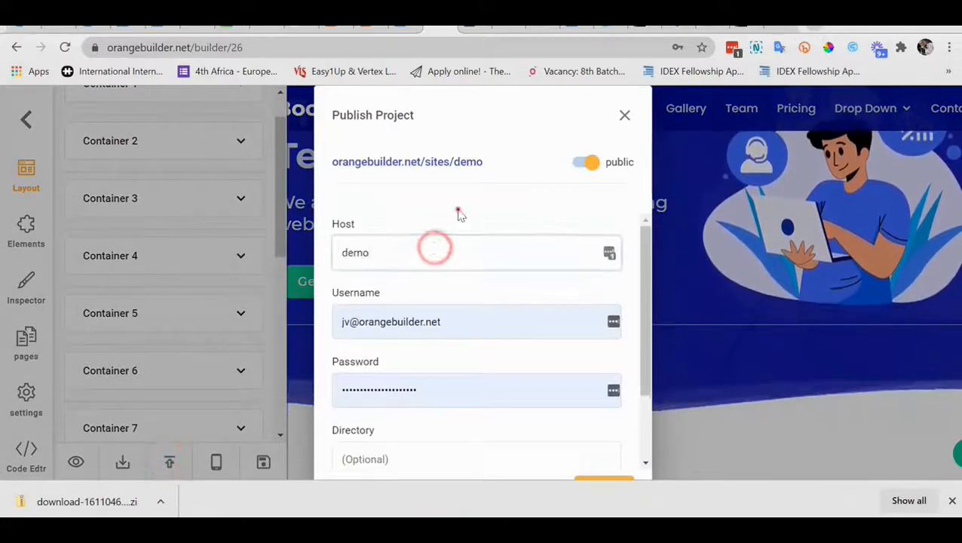
scroll(458, 211, down, 2)
click(391, 366)
text(new)
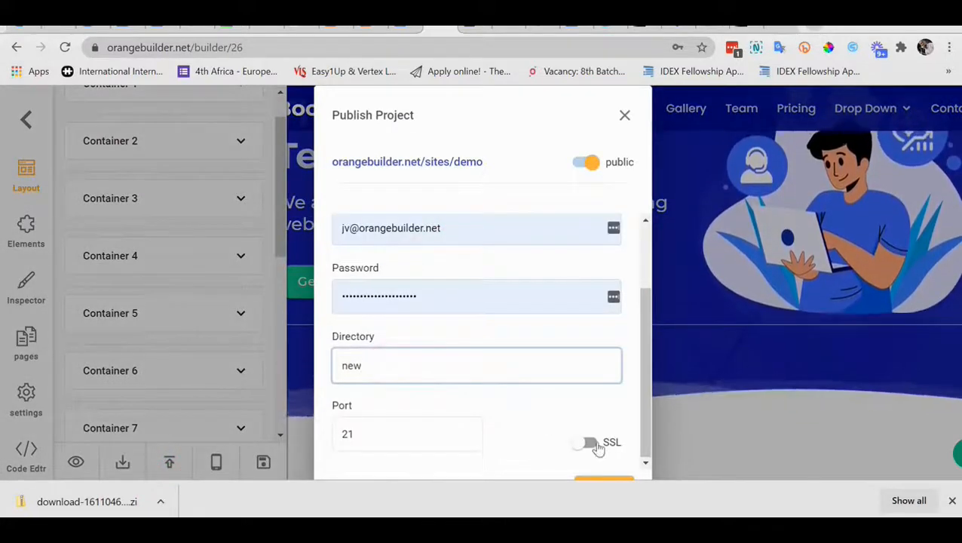
Enable SSL for the upload and publish the project.
key(ctrl+minus)
click(522, 432)
click(576, 459)
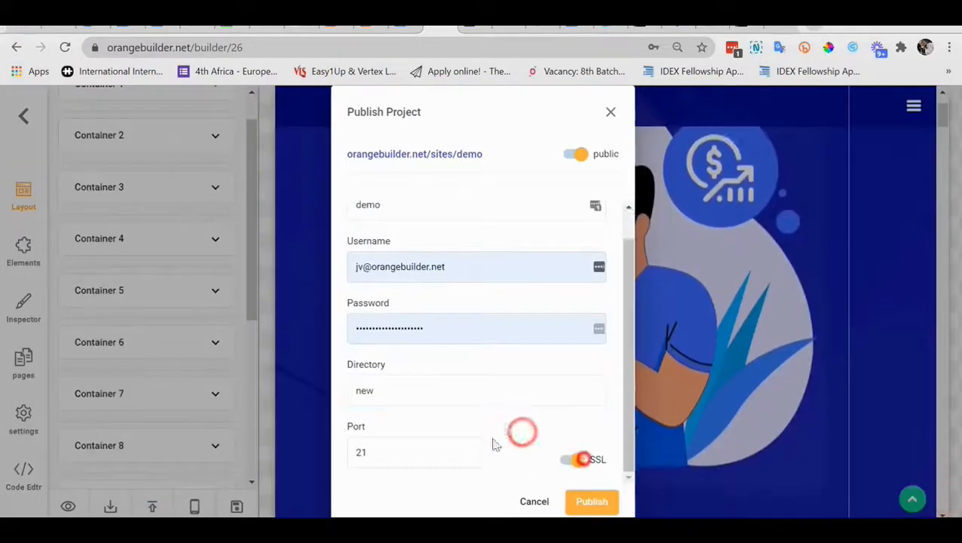
click(592, 501)
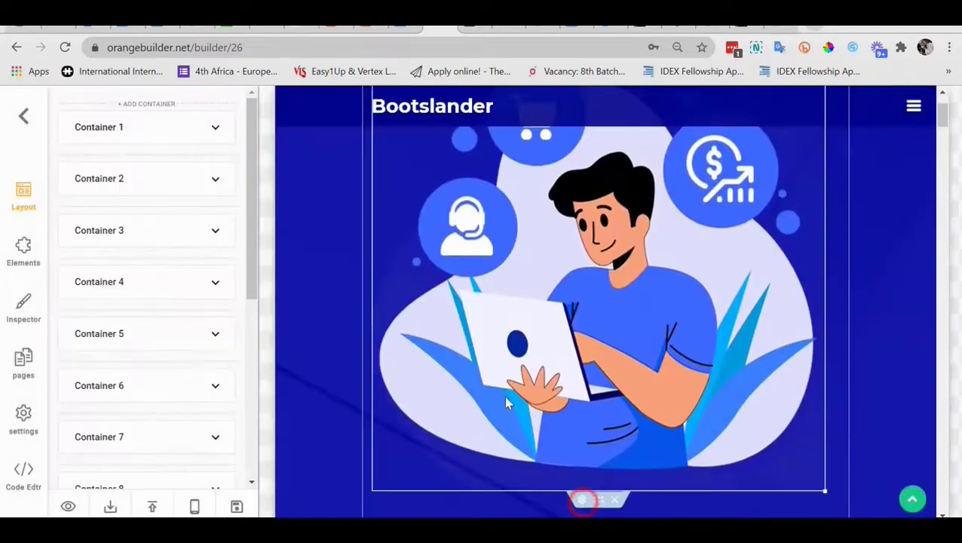
From the dashboard's Domains list, start connecting a domain up to the DNS A-record step, then return to Projects.
click(25, 118)
scroll(475, 345, down, 2)
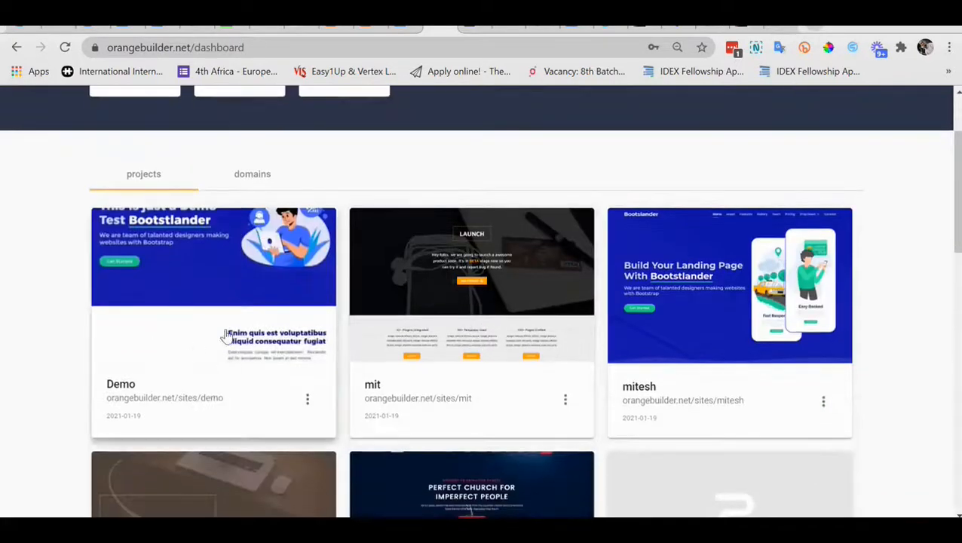
scroll(249, 302, up, 2)
click(251, 292)
click(161, 346)
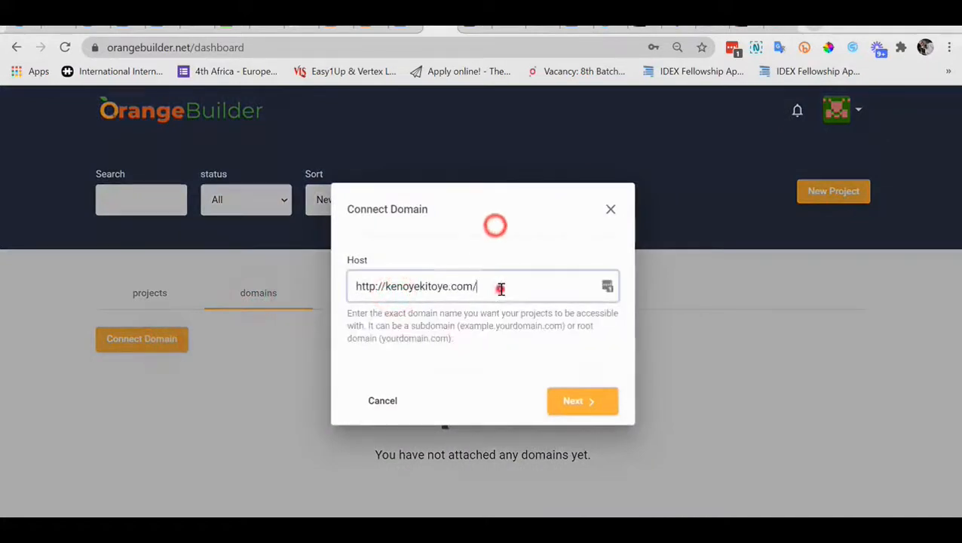
click(571, 401)
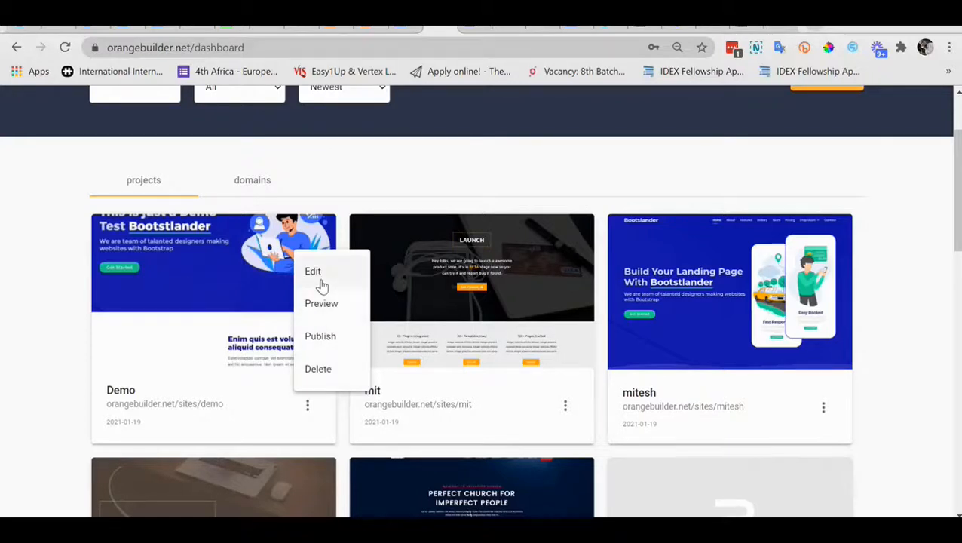
click(61, 317)
scroll(62, 318, up, 3)
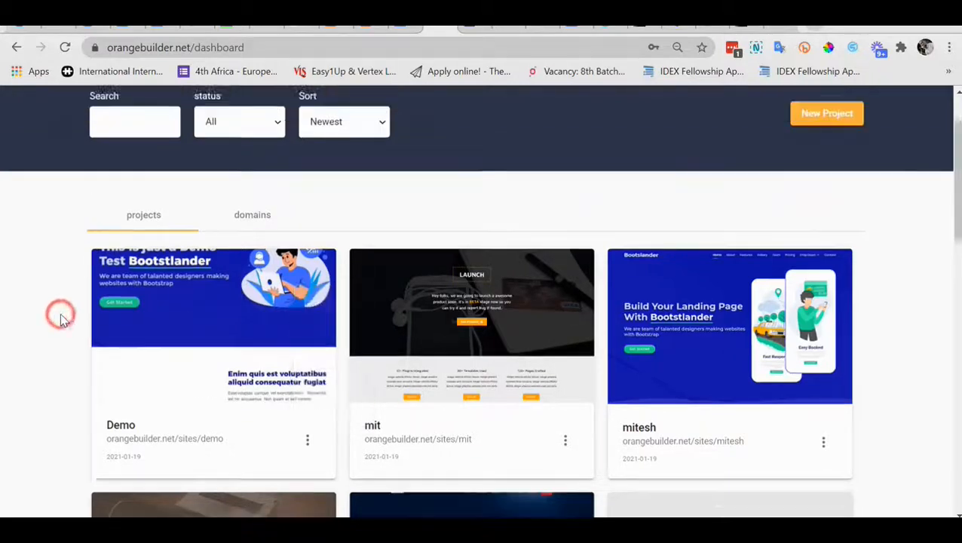
scroll(392, 294, down, 1)
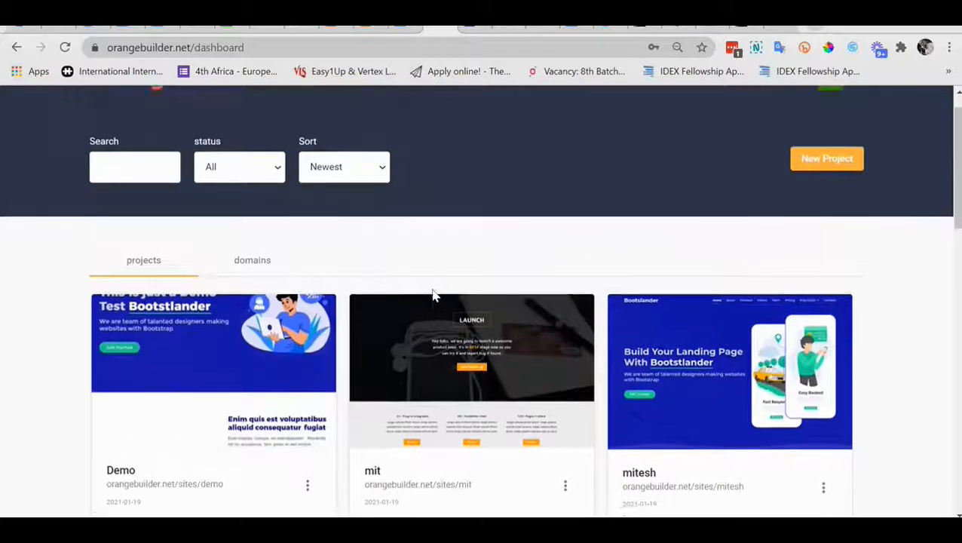